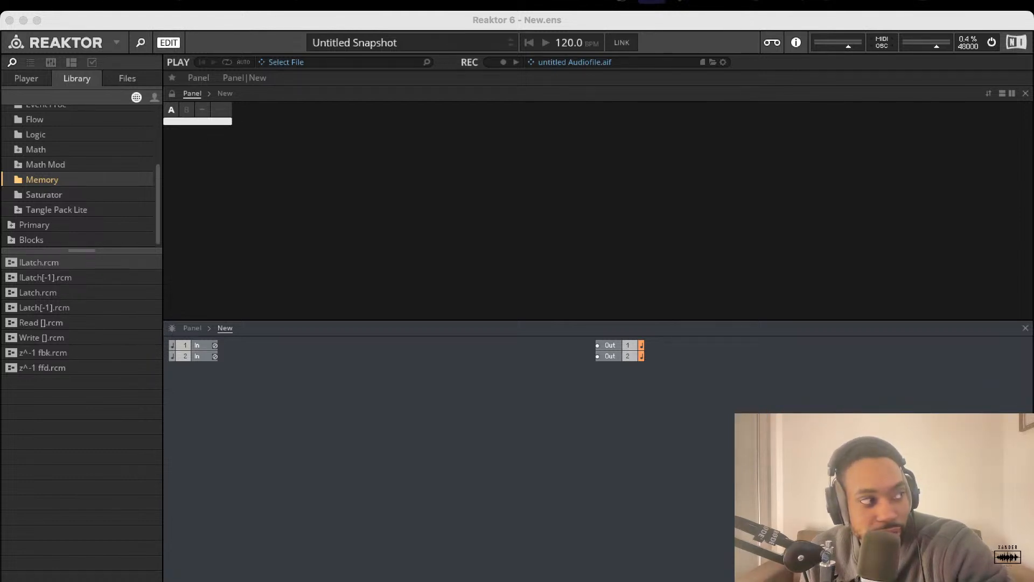
pyautogui.hotkey('ctrl', 'Left')
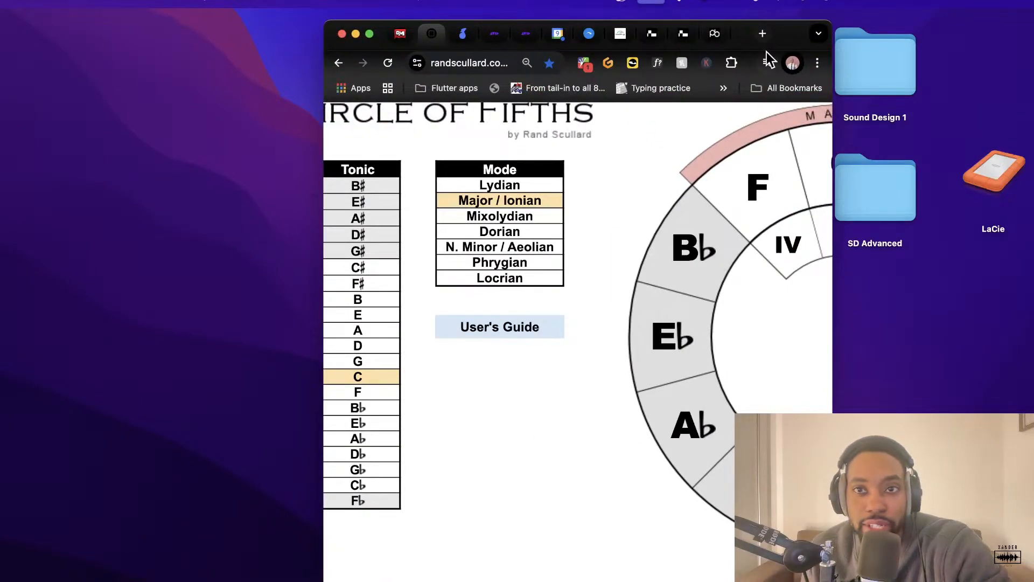
pyautogui.moveTo(781, 33); pyautogui.dragTo(0, 64)
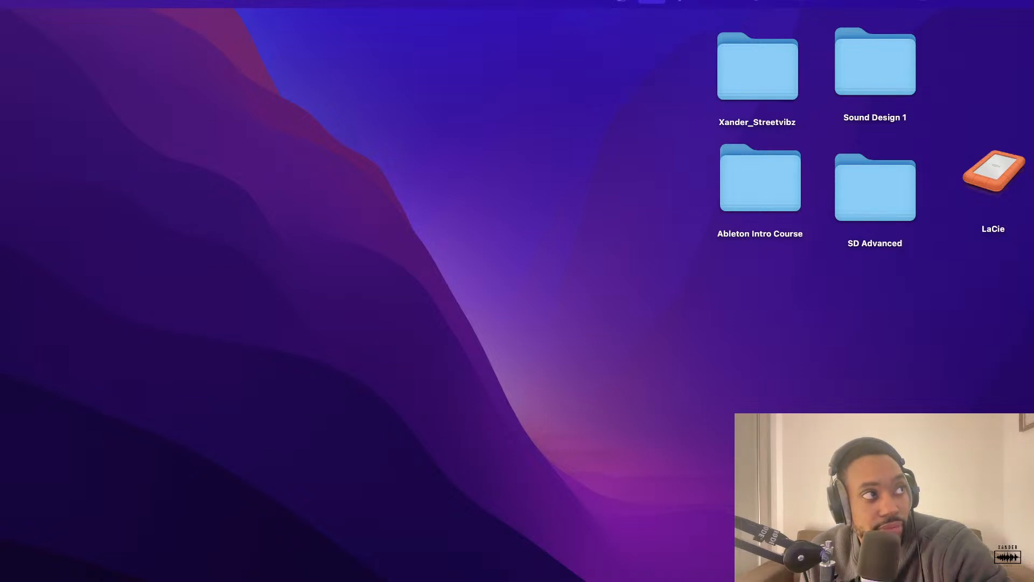
pyautogui.hotkey('ctrl', 'Up')
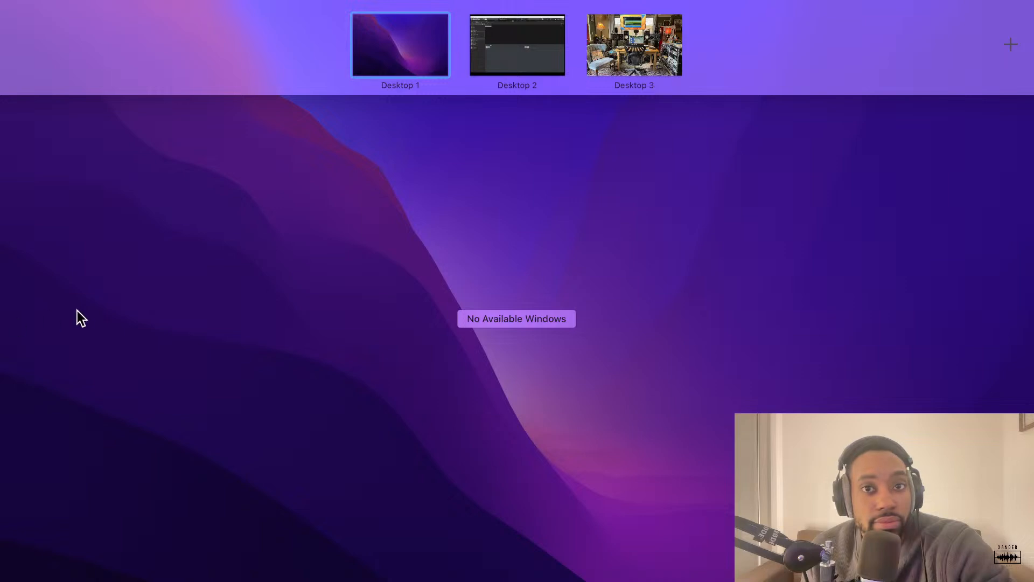
pyautogui.hotkey('ctrl', 'Up')
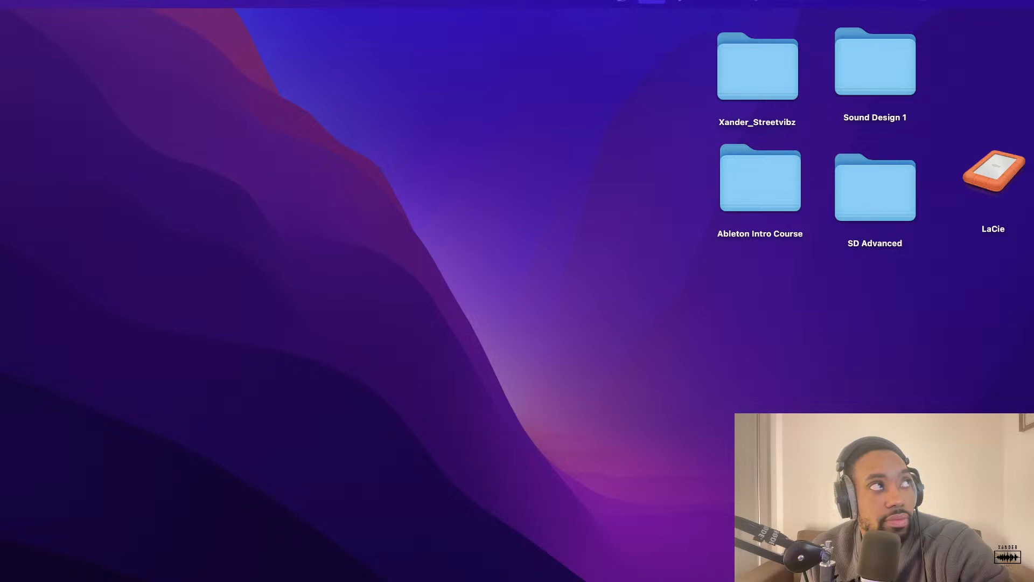
pyautogui.hotkey('ctrl', 'Right')
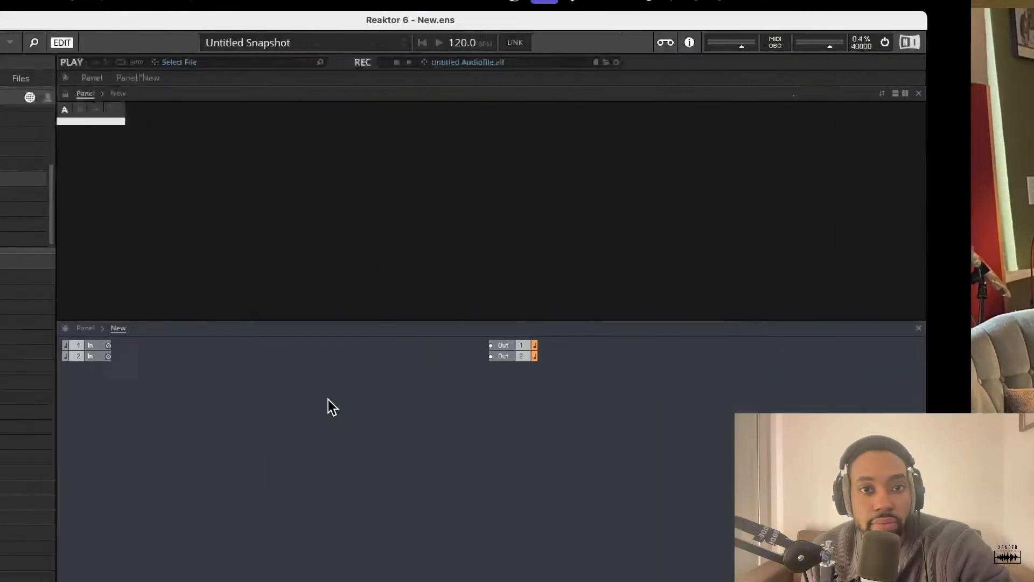
pyautogui.hotkey('ctrl', 'Left')
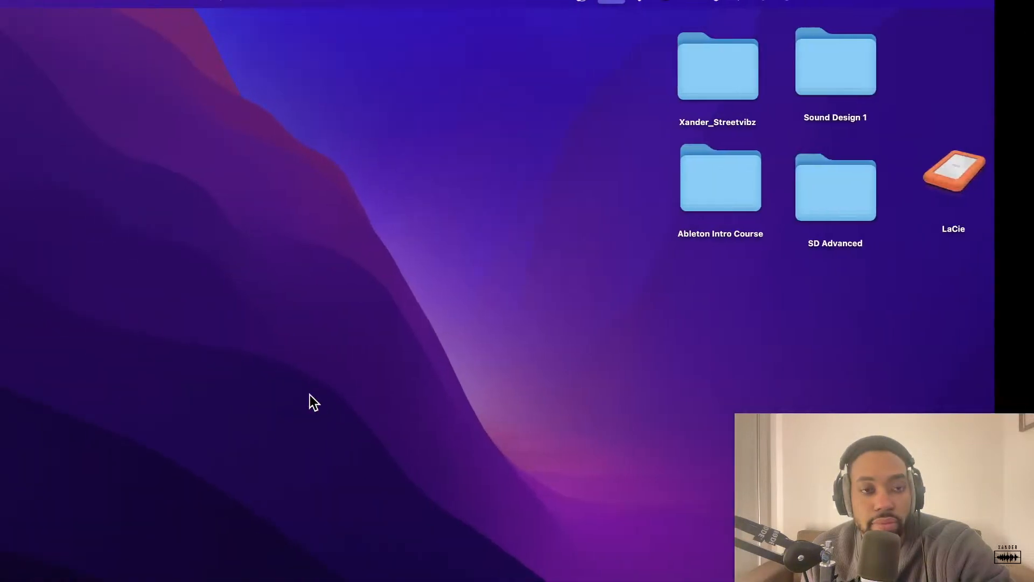
pyautogui.hotkey('ctrl', 'Right')
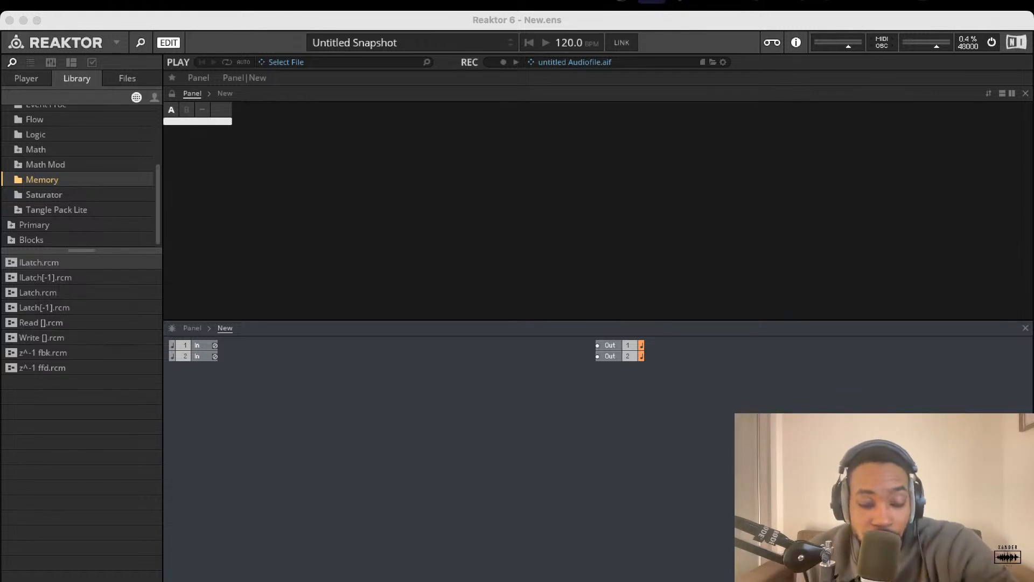
# Close the open ensemble and start a new one with the Build option on the welcome screen.
pyautogui.click(32, 78)
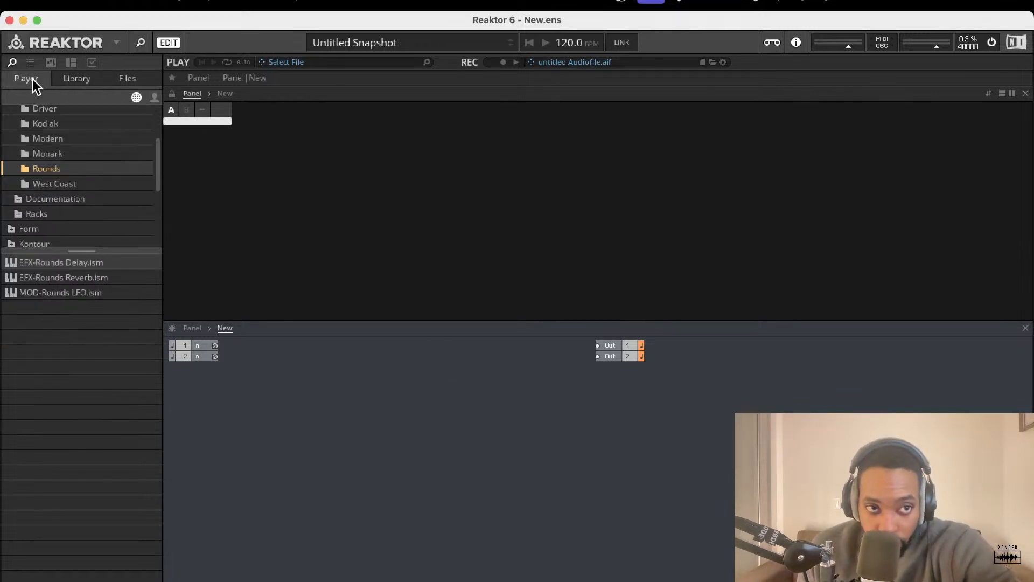
pyautogui.click(9, 21)
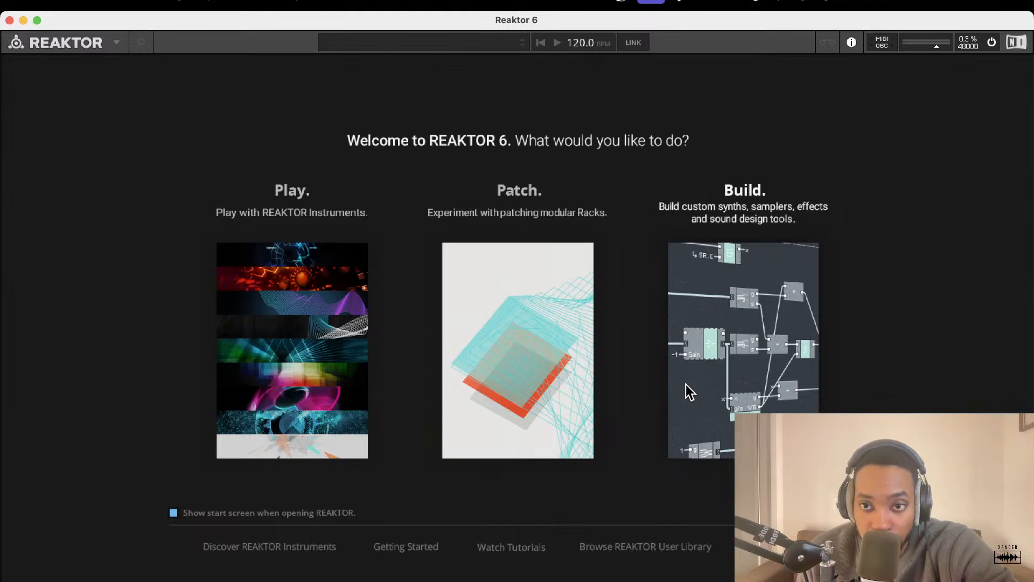
pyautogui.click(738, 334)
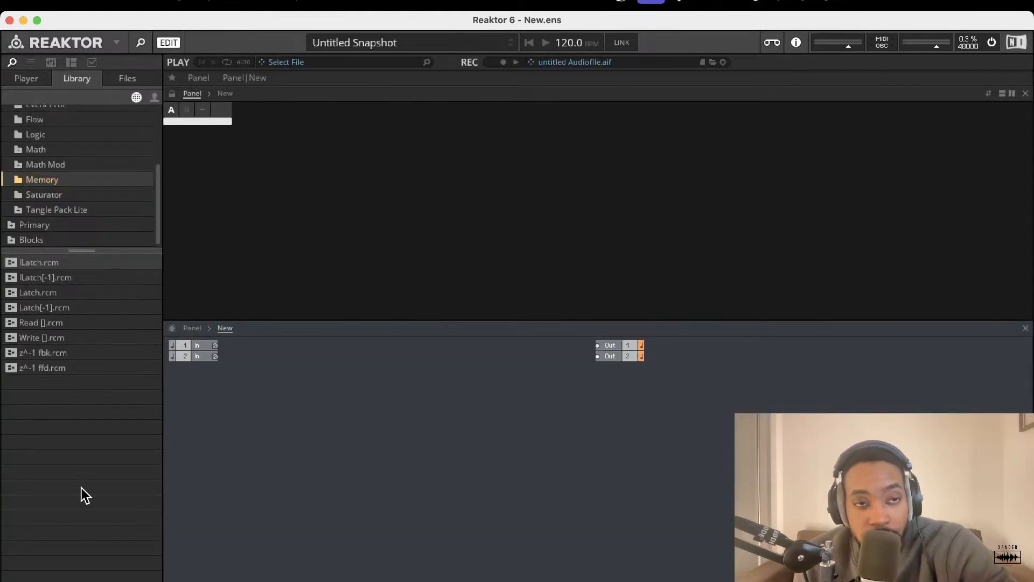
# Add the OSC-Bento Oscillator from the Player content's Blocks Base Bento Box folder to the structure.
pyautogui.click(26, 83)
pyautogui.scroll(3, 26, 148)
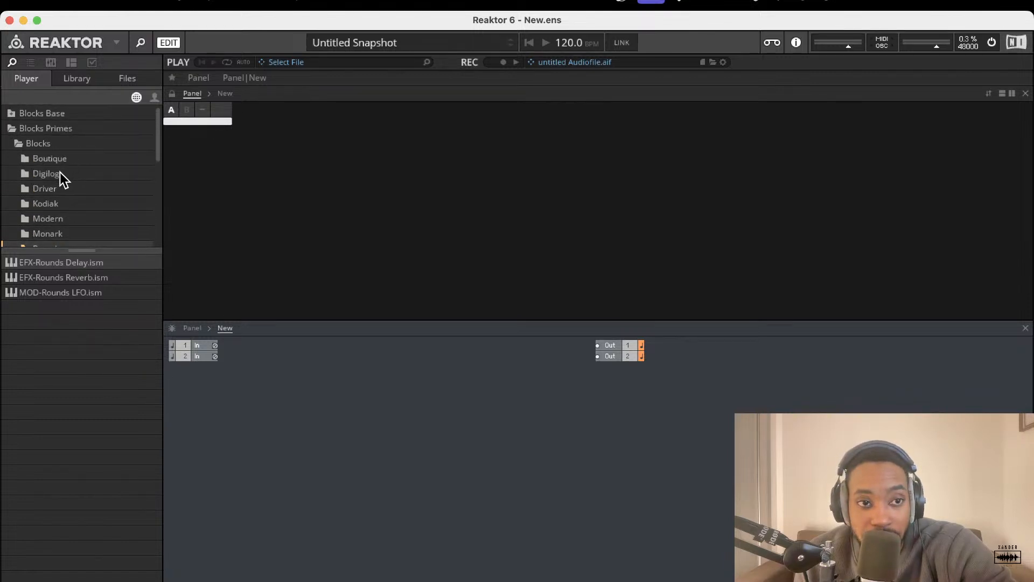
pyautogui.click(9, 113)
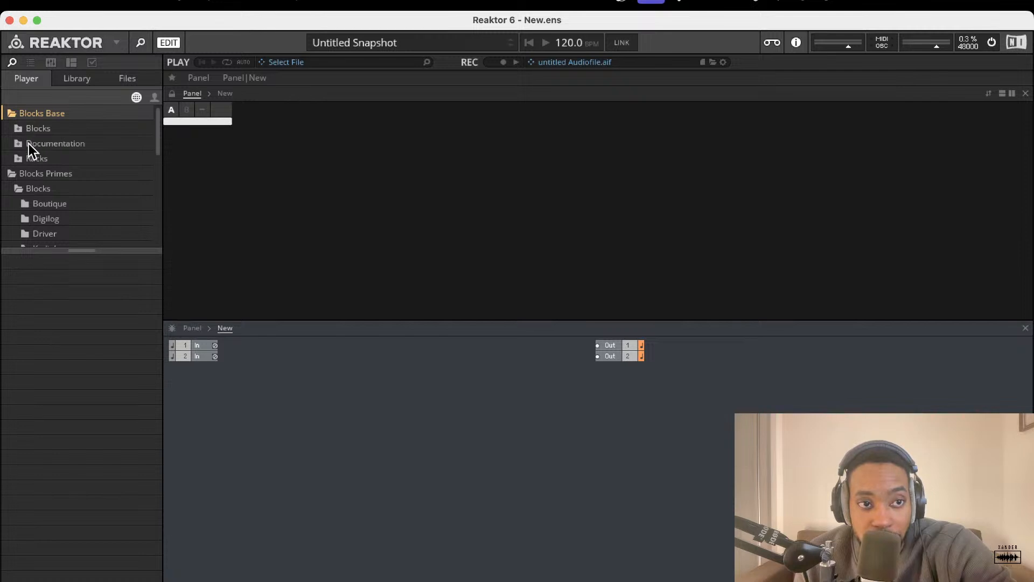
pyautogui.click(21, 132)
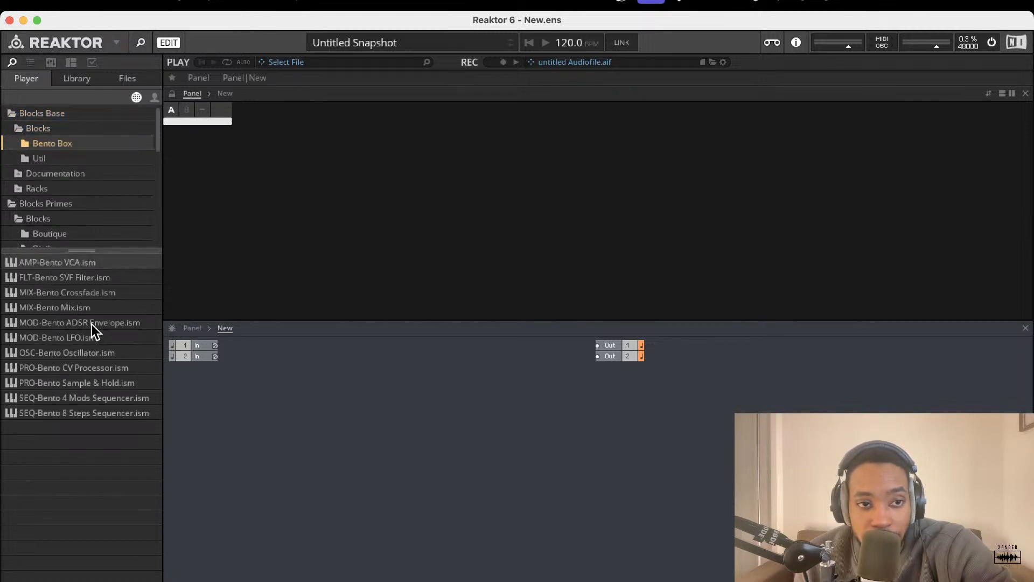
pyautogui.moveTo(68, 353); pyautogui.dragTo(313, 402)
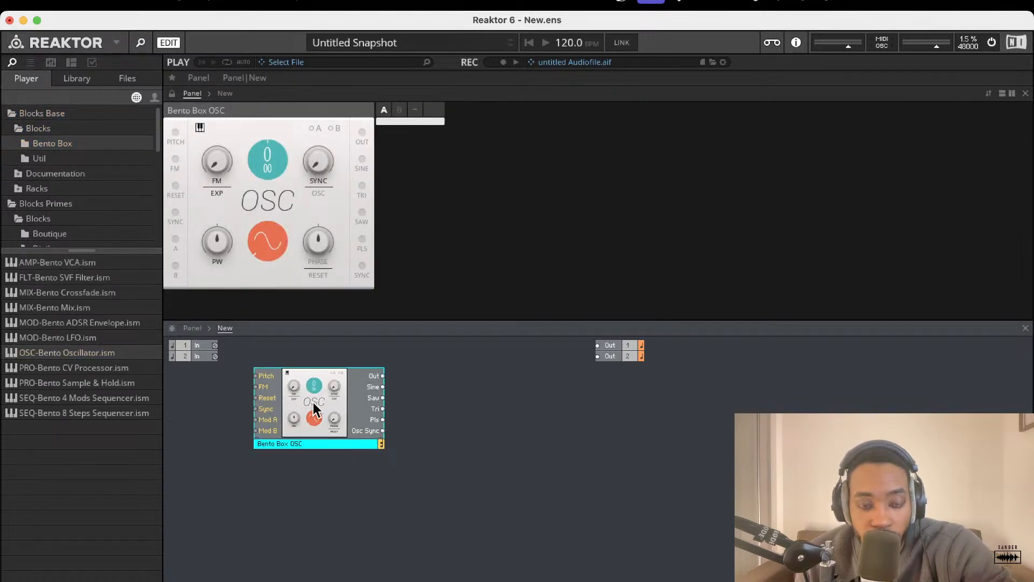
# Duplicate the Bento Box oscillator twice, placing one copy beside the original and the other below.
pyautogui.press('super+d')
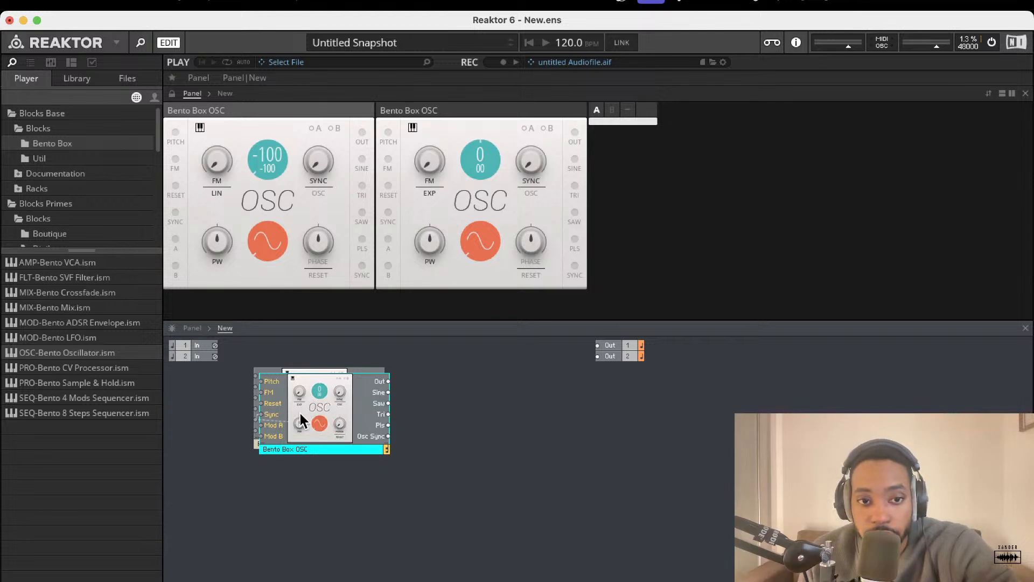
pyautogui.moveTo(341, 405); pyautogui.dragTo(484, 416)
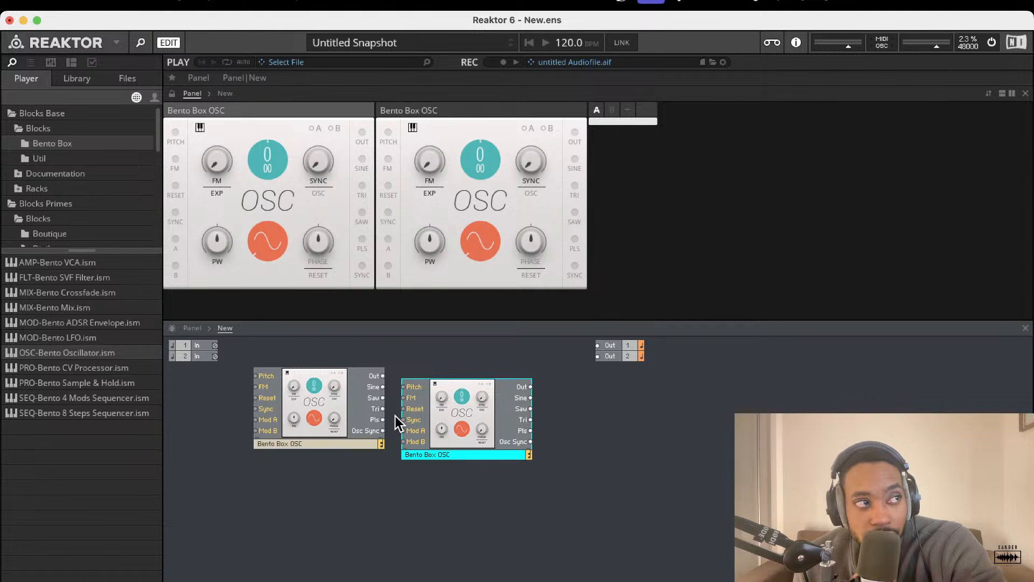
pyautogui.moveTo(481, 411)
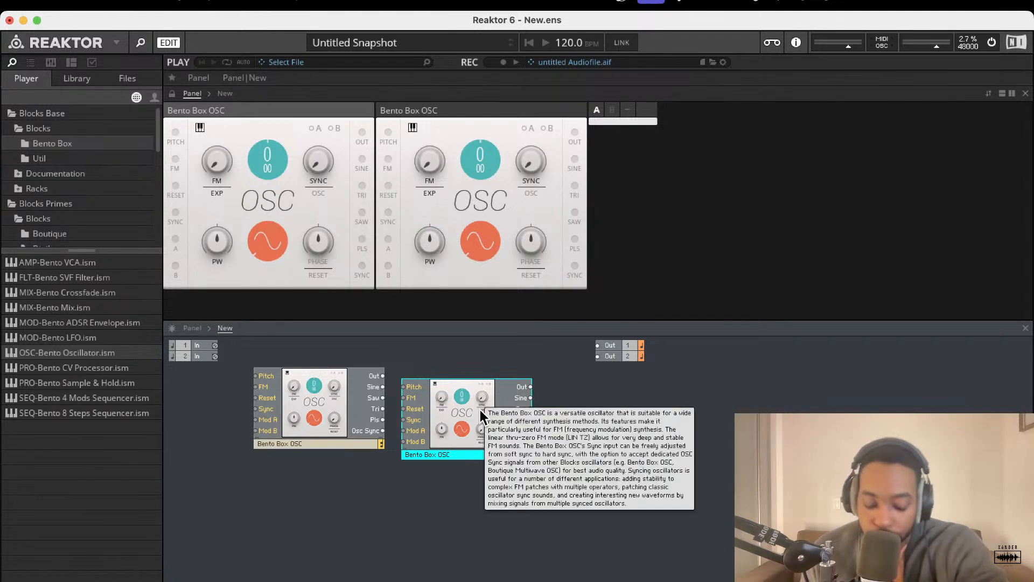
pyautogui.press('super+d')
pyautogui.moveTo(474, 419); pyautogui.dragTo(450, 528)
# Rename the original oscillator block as Bento Box OSC 1.
pyautogui.doubleClick(334, 447)
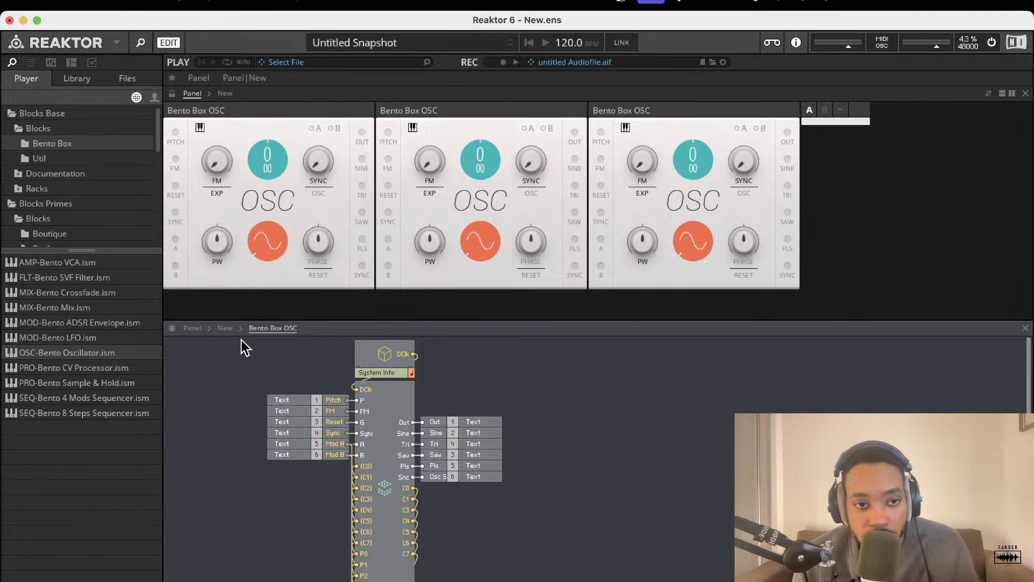
pyautogui.doubleClick(242, 341)
pyautogui.click(326, 443)
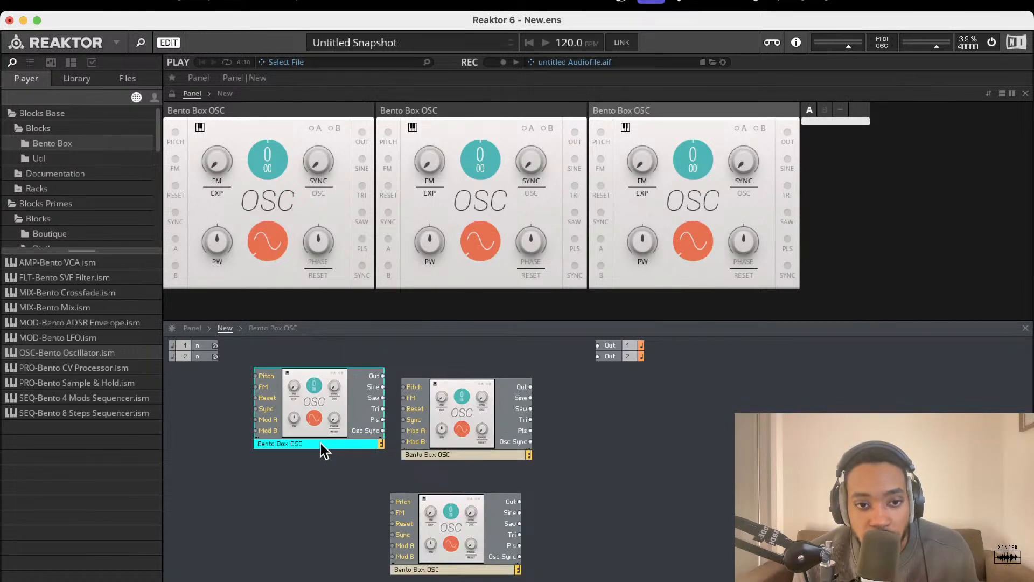
pyautogui.doubleClick(318, 444)
pyautogui.click(318, 444)
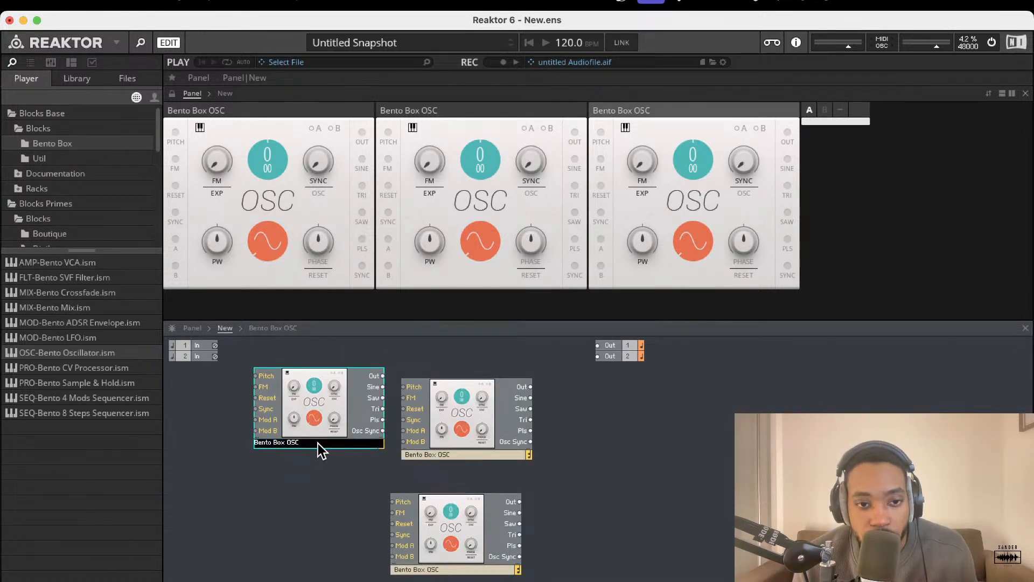
pyautogui.write('1')
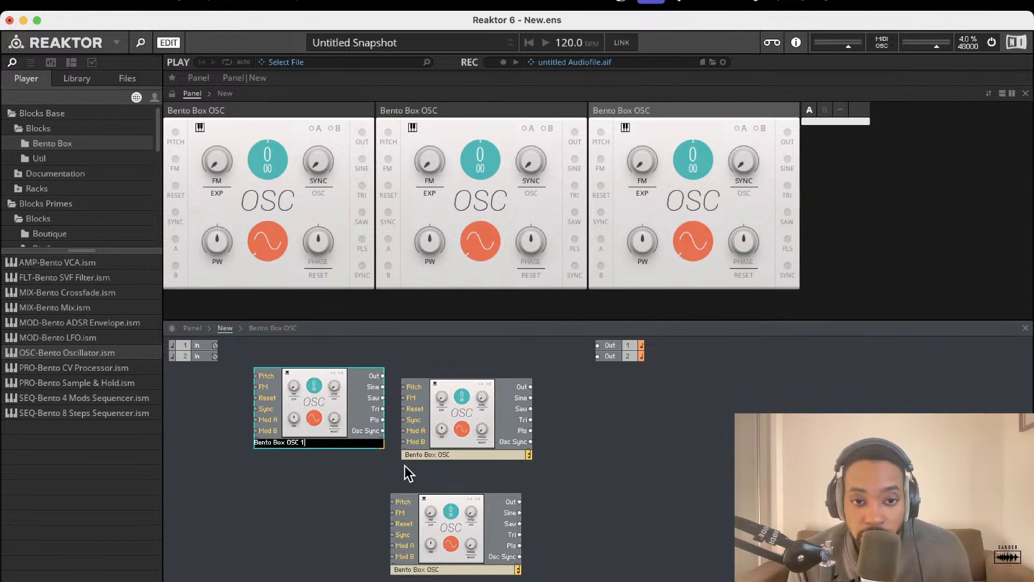
# Rename the copy beside the original as Bento Box OSC 2 and the lower copy as Bento Box OSC 3.
pyautogui.doubleClick(435, 454)
pyautogui.click(448, 454)
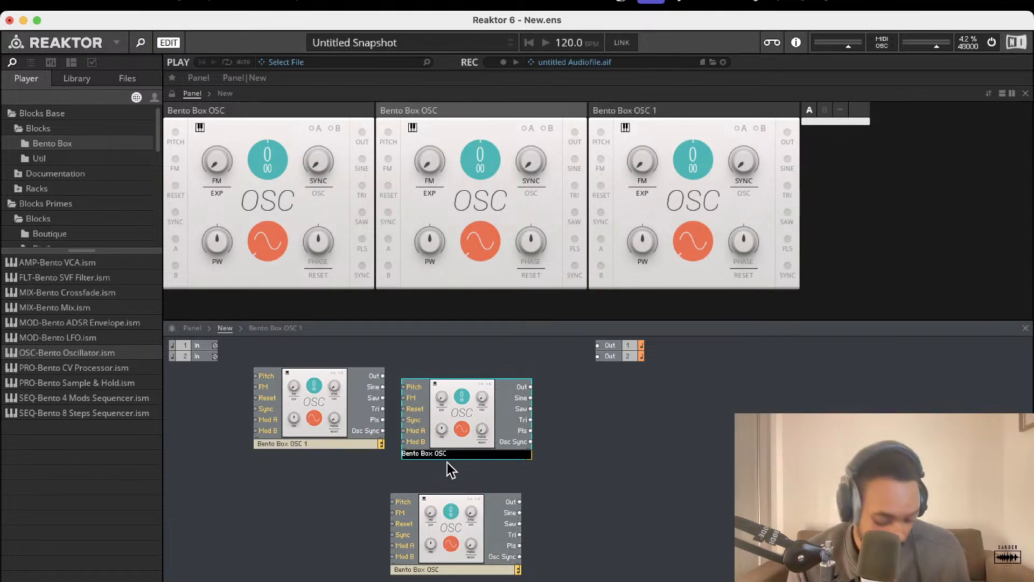
pyautogui.doubleClick(446, 569)
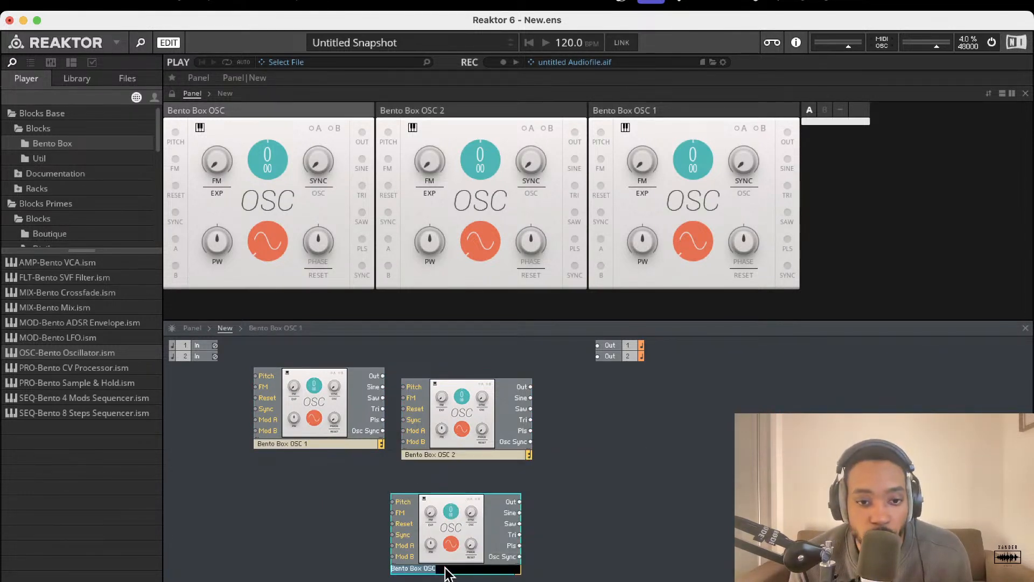
pyautogui.click(447, 569)
pyautogui.write('3')
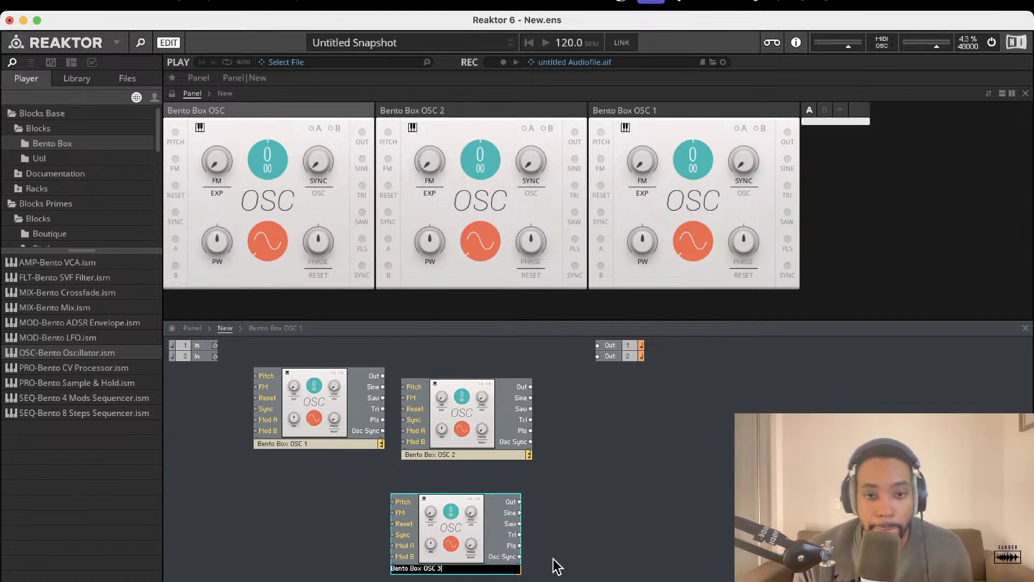
pyautogui.click(554, 564)
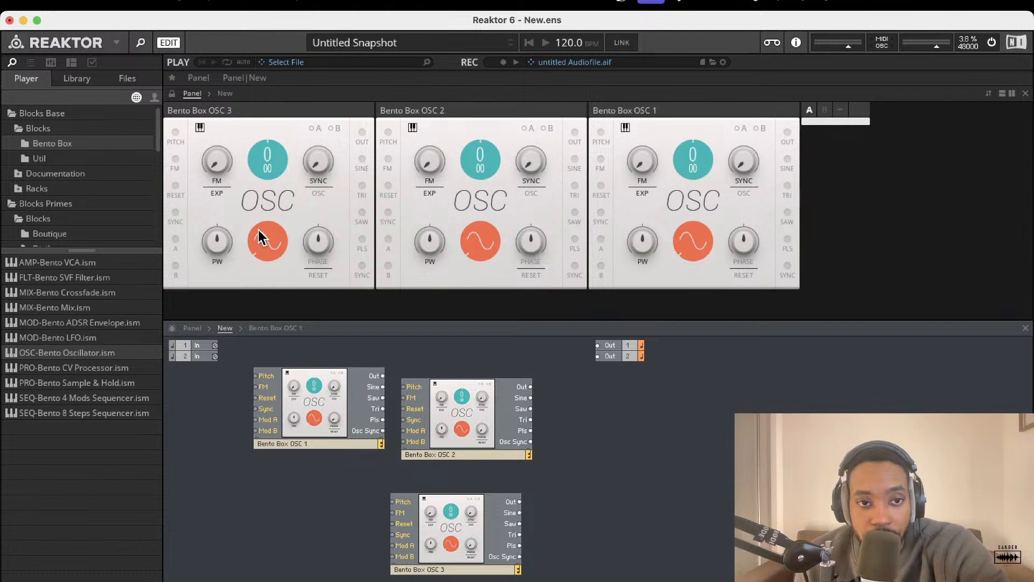
# Rearrange the oscillator panels into the order OSC 1, OSC 2, OSC 3.
pyautogui.moveTo(666, 112); pyautogui.dragTo(283, 99)
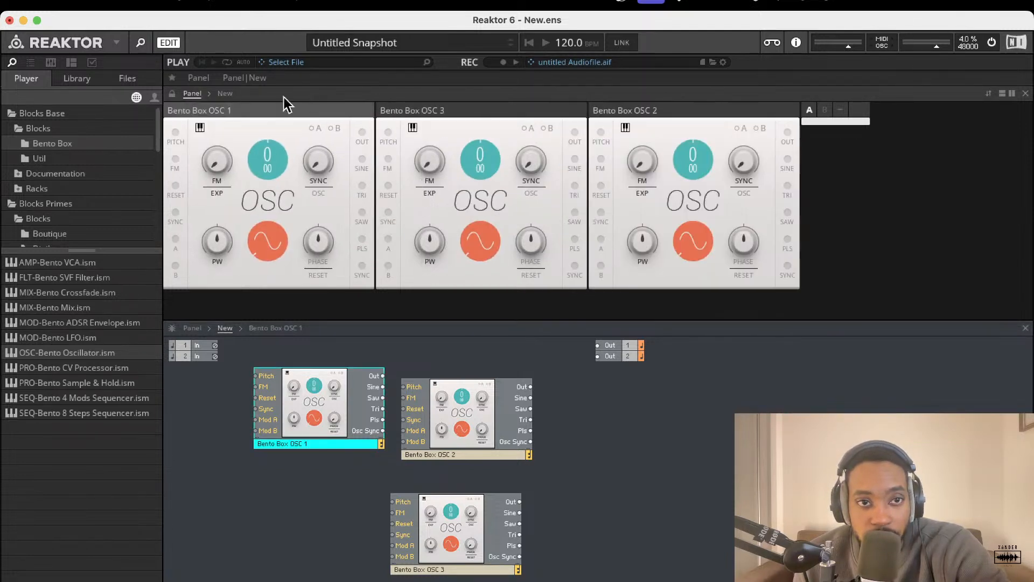
pyautogui.moveTo(448, 103); pyautogui.dragTo(694, 118)
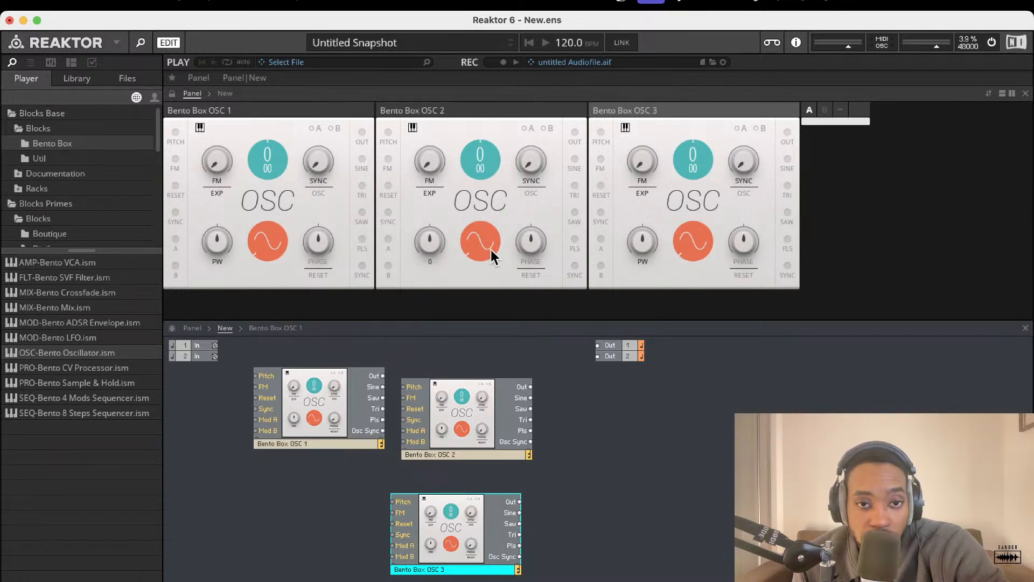
# Fine-tune OSC 2 to -9 with a pulse waveform and OSC 3 to -6 with a triangle waveform.
pyautogui.moveTo(477, 170); pyautogui.dragTo(480, 177)
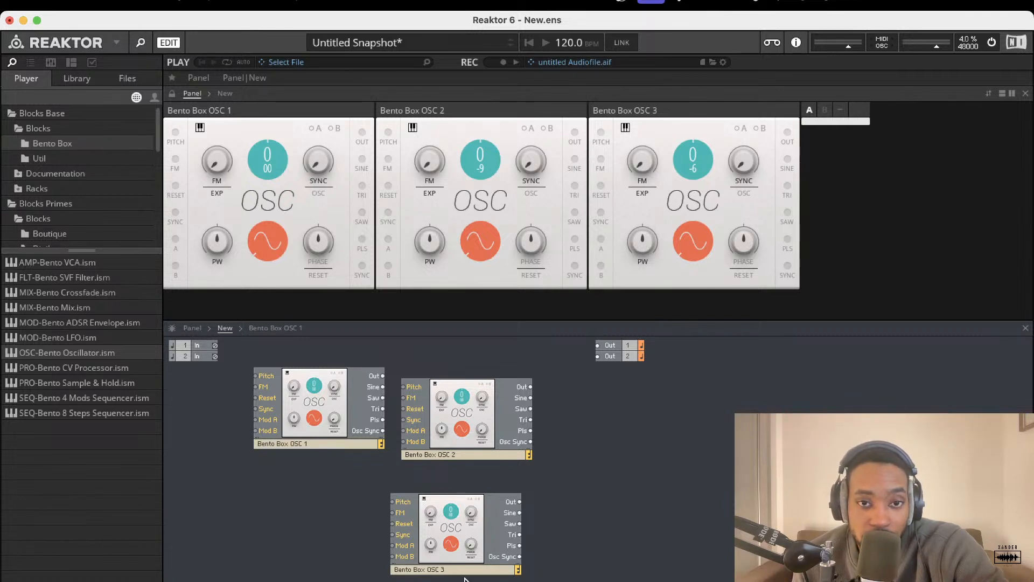
pyautogui.click(496, 233)
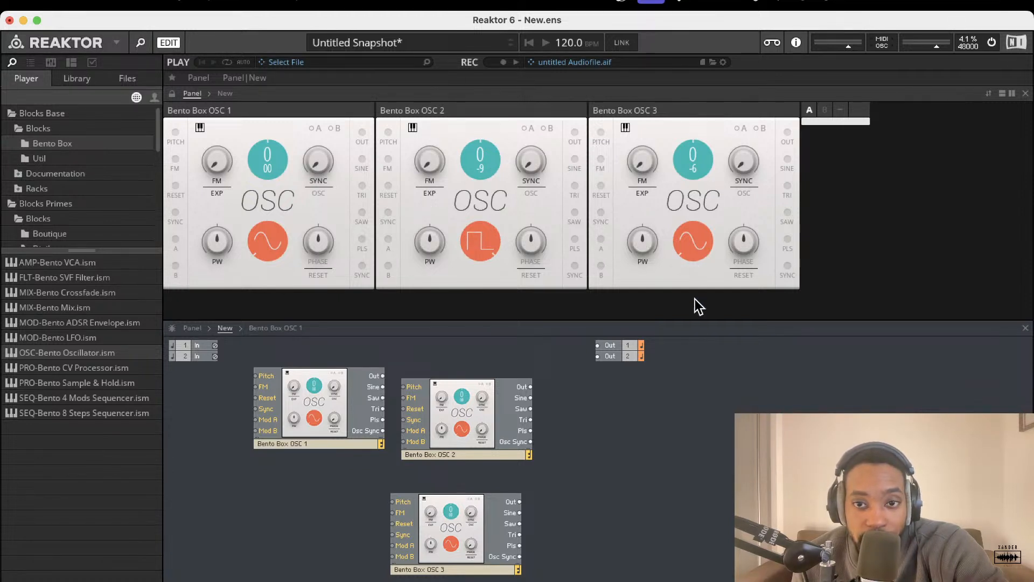
pyautogui.click(699, 229)
pyautogui.moveTo(700, 224); pyautogui.dragTo(679, 262)
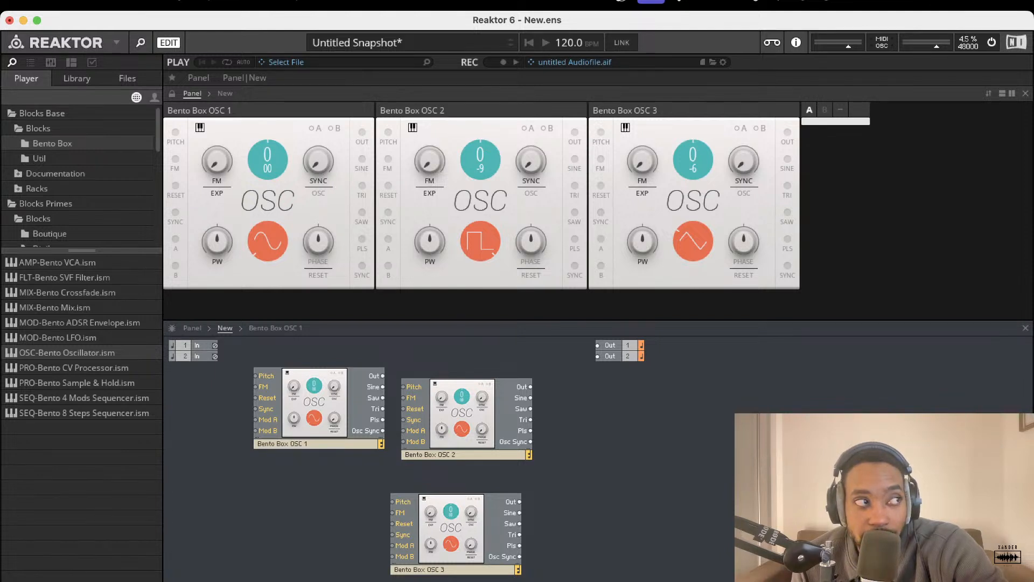
# Add the Bento SVF Filter block after the oscillators and the Util Note In block before them.
pyautogui.moveTo(100, 278); pyautogui.dragTo(545, 467)
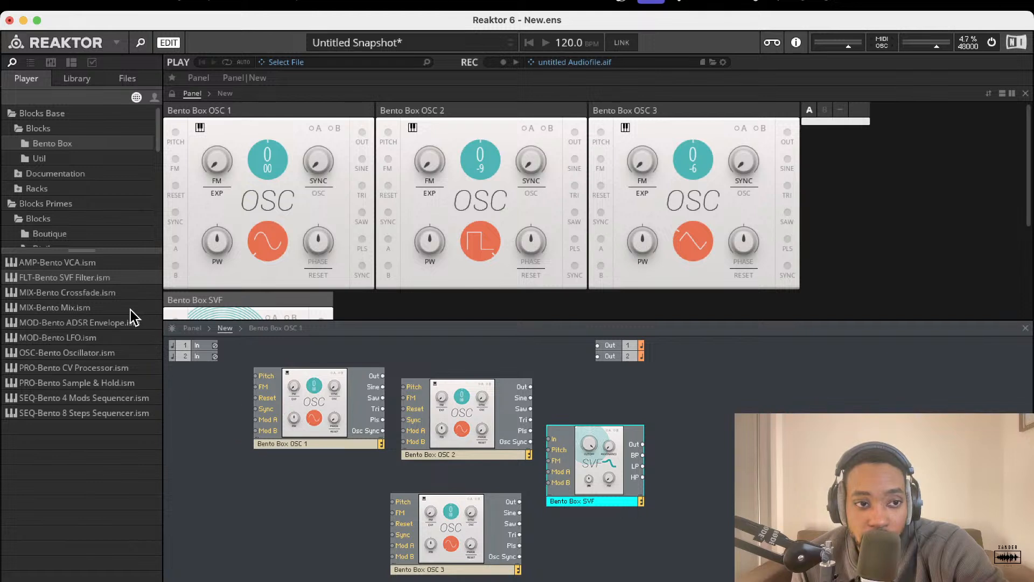
pyautogui.click(51, 156)
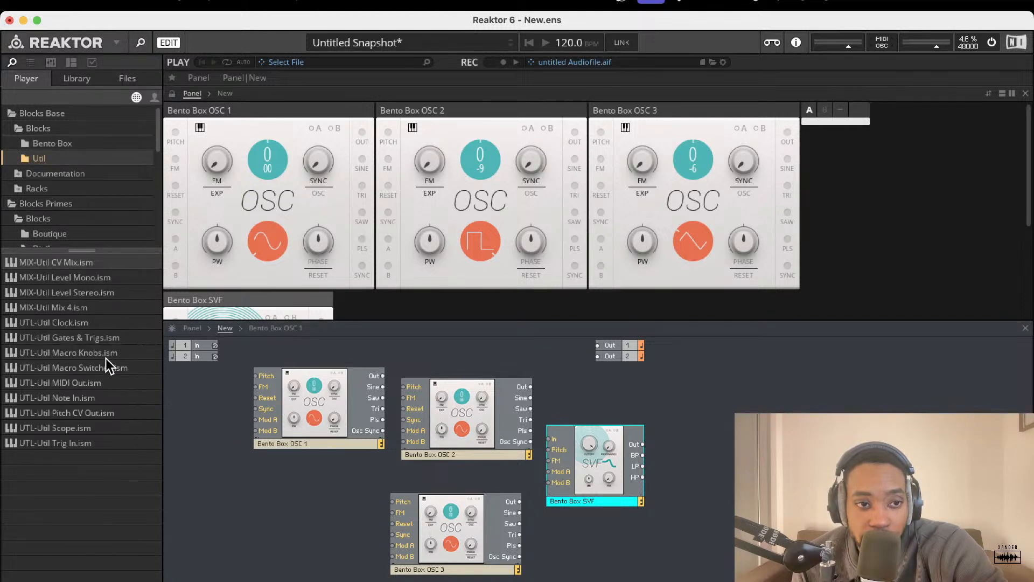
pyautogui.moveTo(82, 395); pyautogui.dragTo(204, 430)
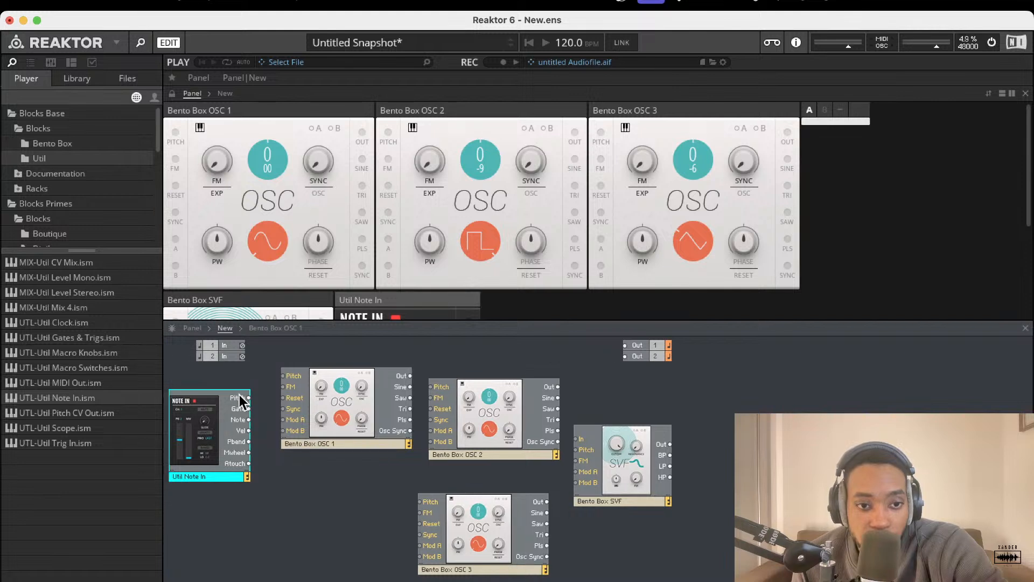
# Wire Note In's Pitch output to OSC 1's Pitch, then OSC 1's Out to OSC 2's Pitch and OSC 2's Out to OSC 3's Pitch.
pyautogui.moveTo(248, 397); pyautogui.dragTo(283, 376)
pyautogui.moveTo(410, 376); pyautogui.dragTo(466, 398)
pyautogui.moveTo(481, 550); pyautogui.dragTo(638, 432)
pyautogui.moveTo(550, 393); pyautogui.dragTo(582, 385)
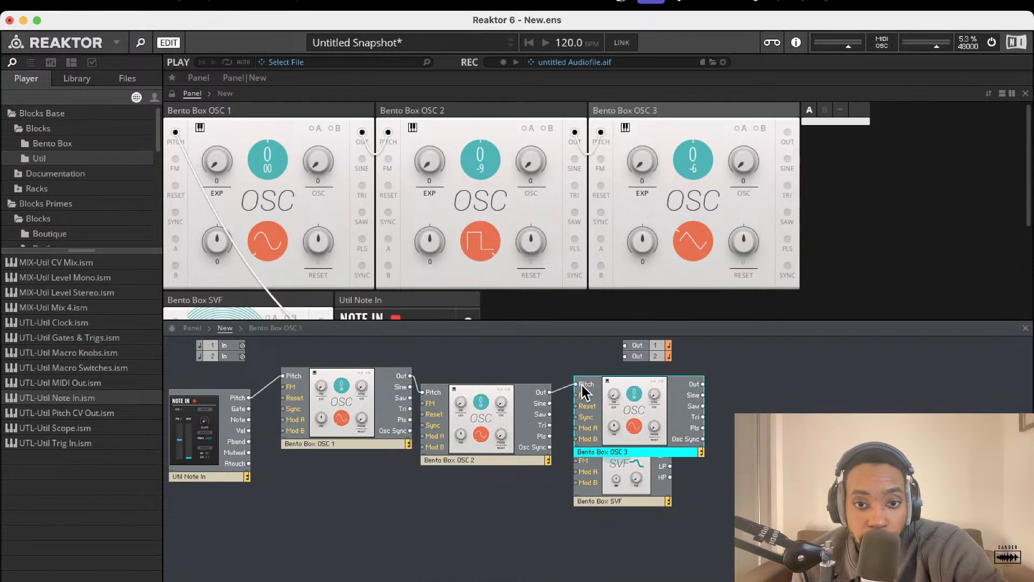
# Spread out the OSC 3 and SVF filter blocks in the structure and wire OSC 3's Out to the SVF's In.
pyautogui.moveTo(577, 430); pyautogui.dragTo(587, 412)
pyautogui.moveTo(655, 406); pyautogui.dragTo(788, 464)
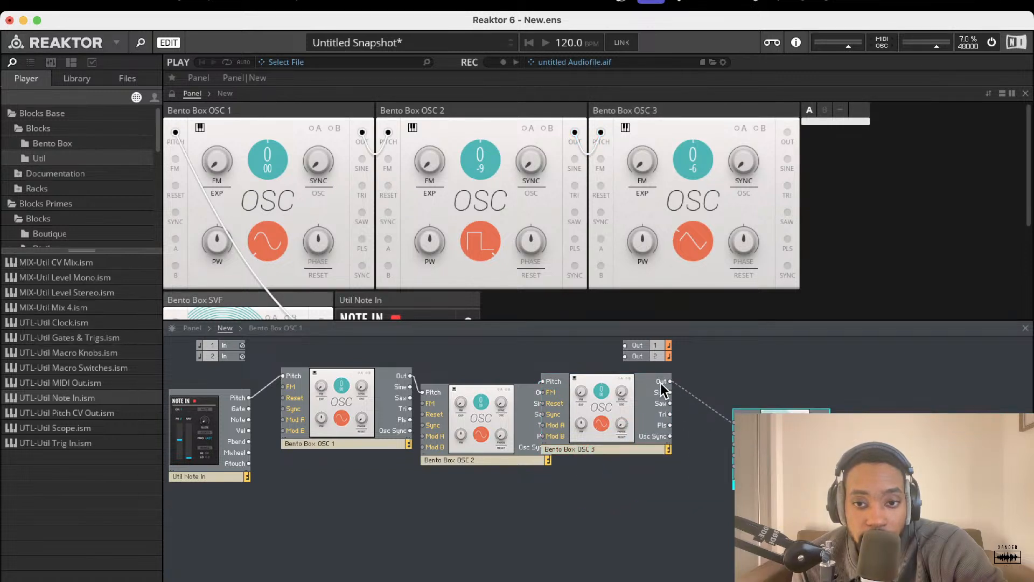
pyautogui.moveTo(661, 383); pyautogui.dragTo(682, 441)
# Wire the SVF filter's Out to main outputs 1 and 2 and lower the master output level.
pyautogui.moveTo(691, 405); pyautogui.dragTo(625, 357)
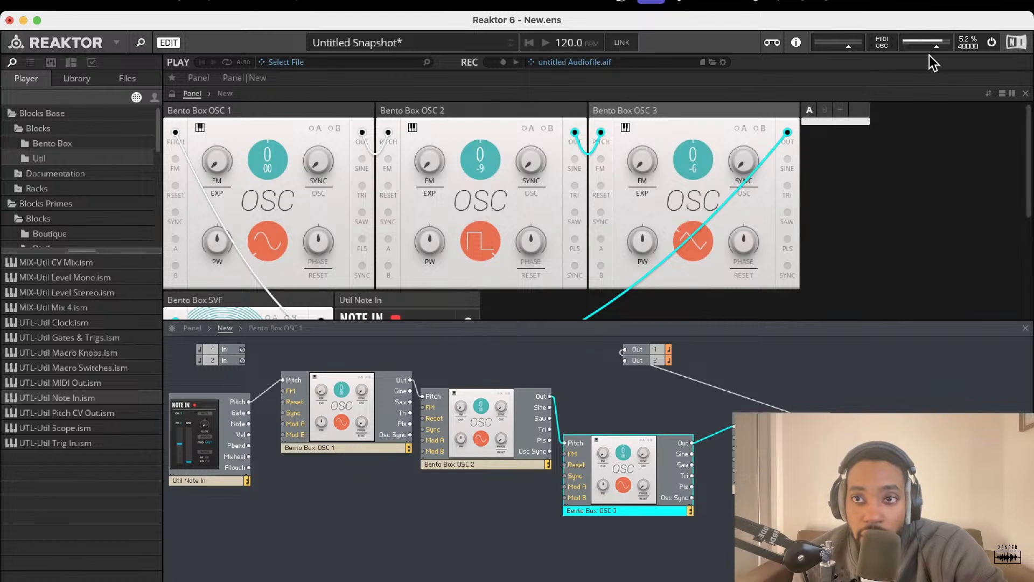
pyautogui.moveTo(935, 50); pyautogui.dragTo(922, 52)
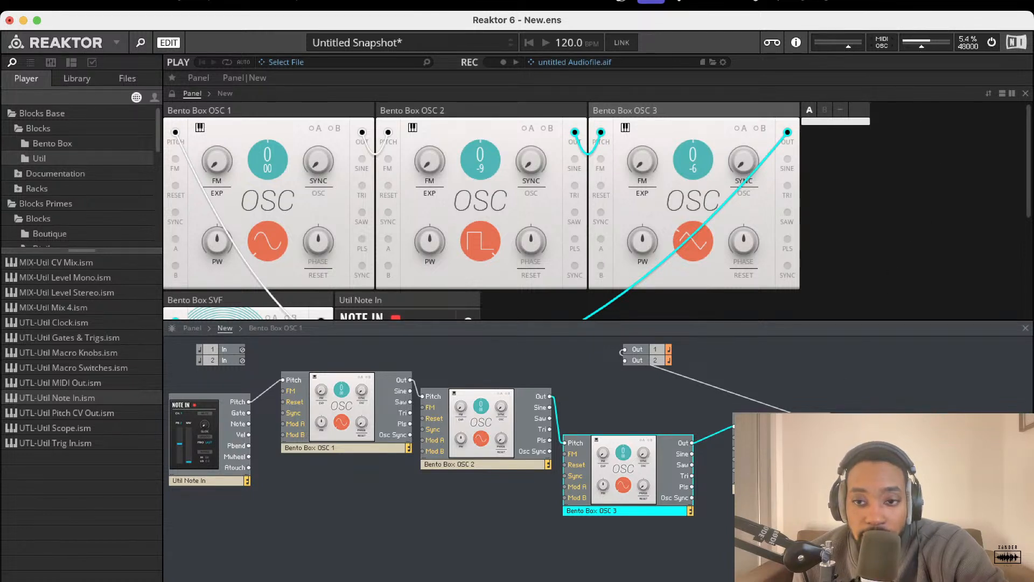
pyautogui.moveTo(798, 426); pyautogui.dragTo(624, 360)
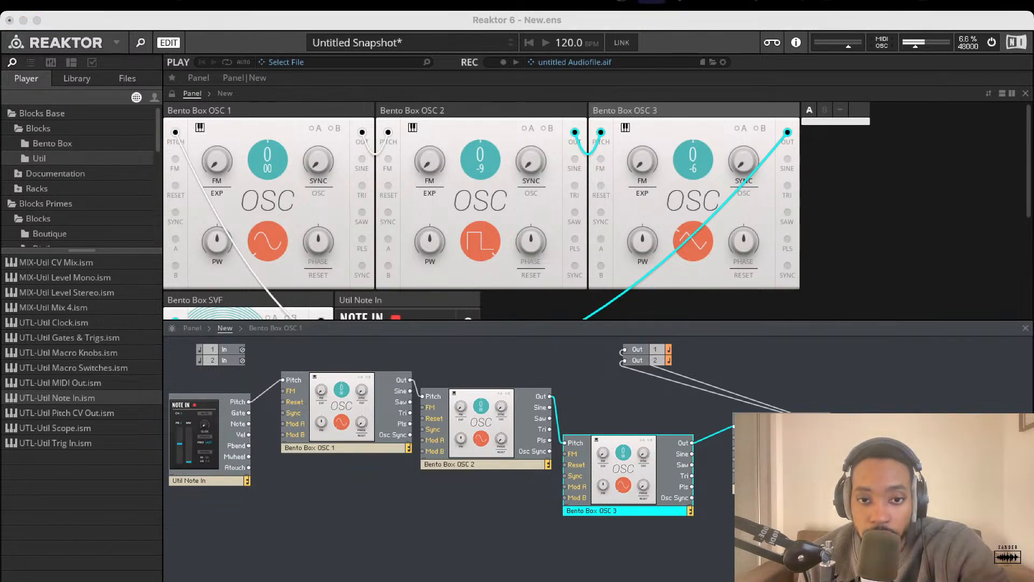
pyautogui.click(990, 44)
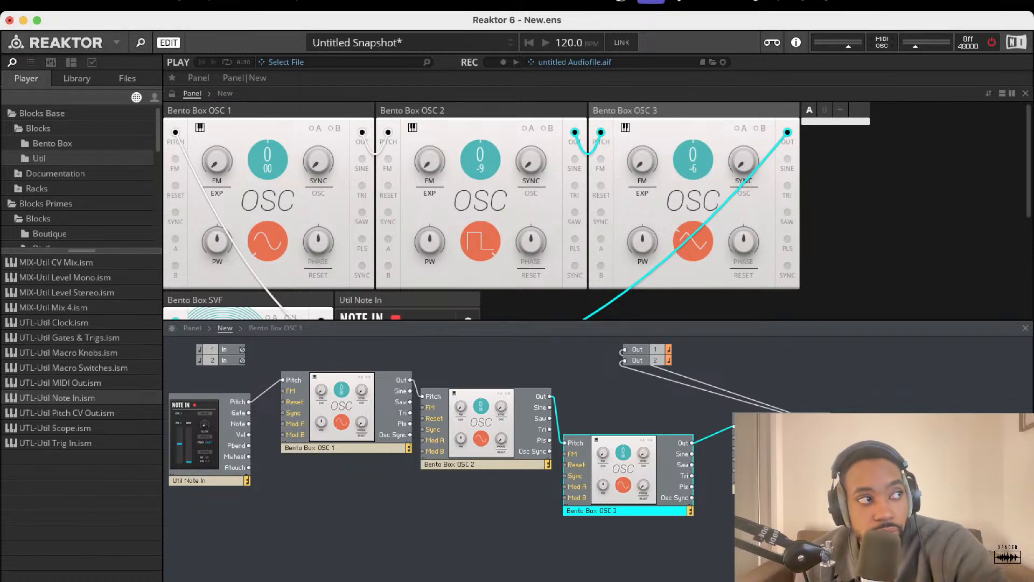
pyautogui.click(990, 47)
# Sweep the SVF filter's cutoff, leaving it at 1.23 kHz, and try out its resonance.
pyautogui.scroll(-5, 237, 238)
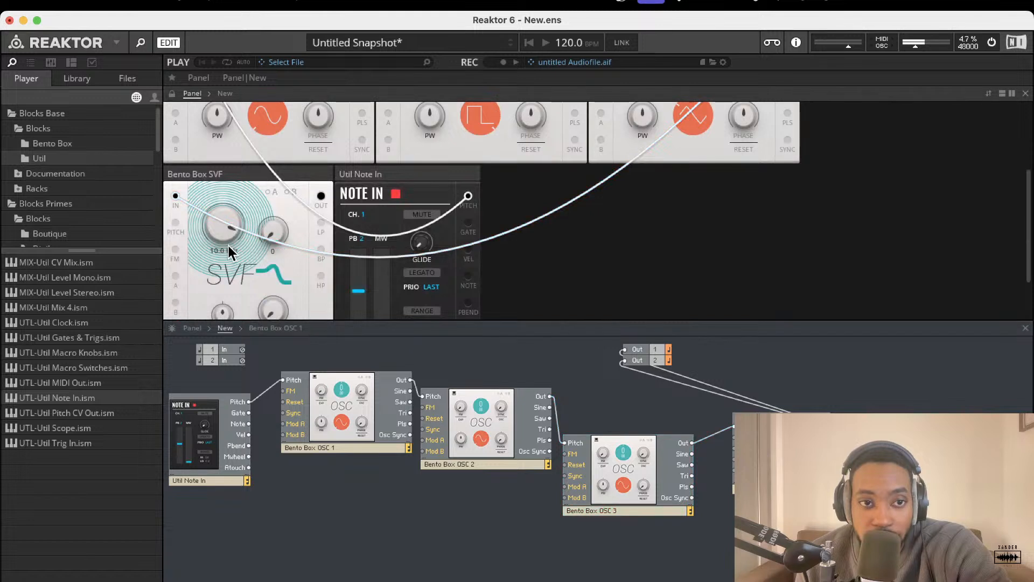
pyautogui.moveTo(228, 246); pyautogui.dragTo(221, 316)
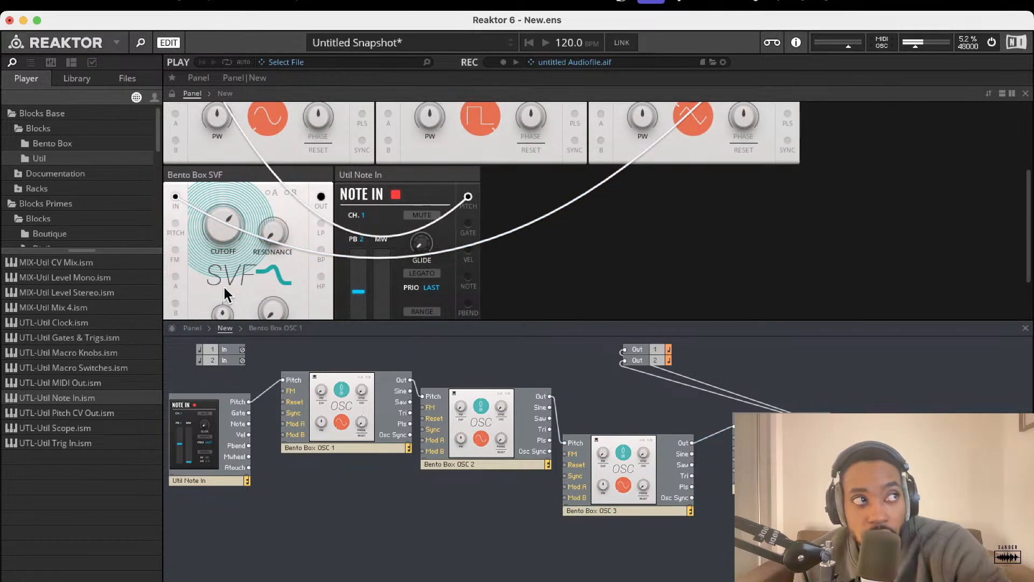
pyautogui.scroll(1, 226, 280)
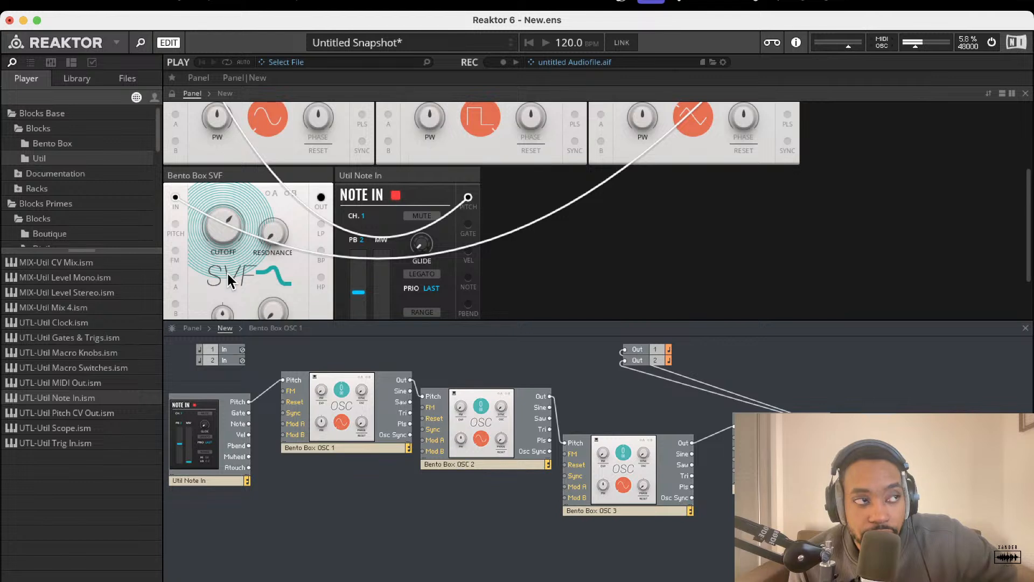
pyautogui.moveTo(228, 217); pyautogui.dragTo(228, 211)
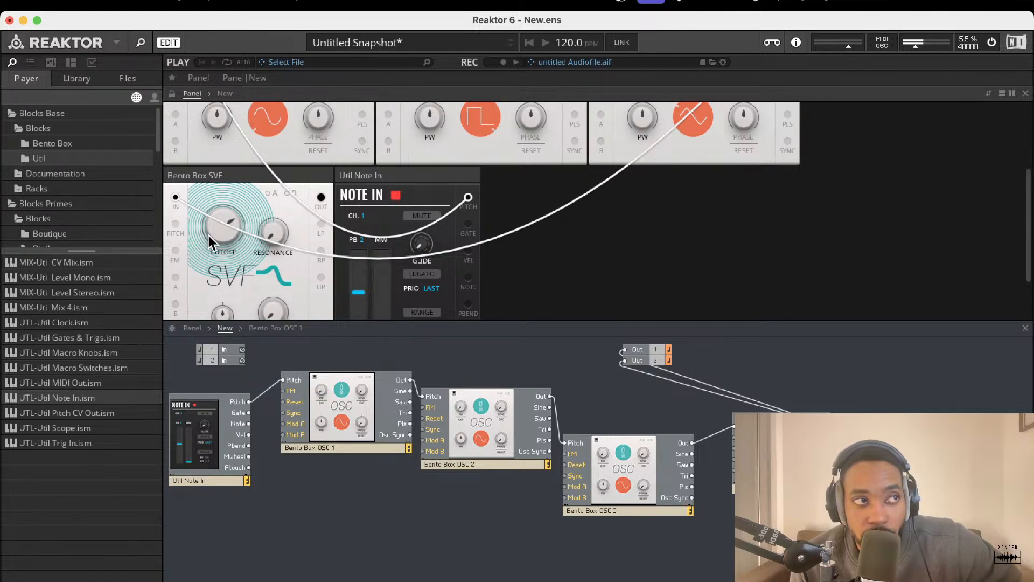
pyautogui.moveTo(209, 236); pyautogui.dragTo(215, 241)
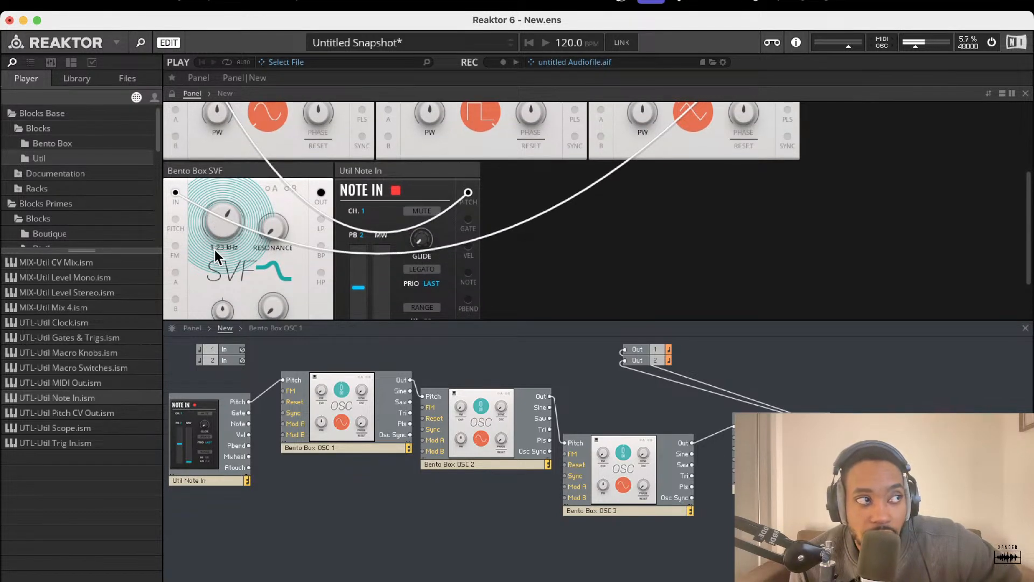
pyautogui.scroll(-1, 290, 238)
pyautogui.moveTo(274, 222)
pyautogui.mouseDown()
pyautogui.moveTo(272, 187)
pyautogui.moveTo(269, 238)
pyautogui.mouseUp()
pyautogui.scroll(1, 270, 238)
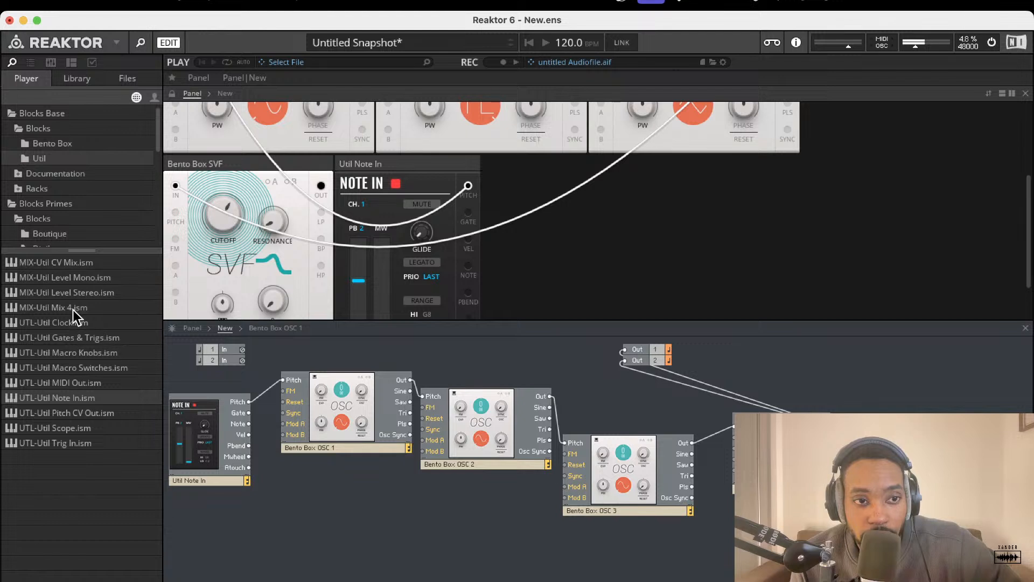
# Add a Bento LFO block wired into the SVF's Mod A input and let it modulate the filter cutoff.
pyautogui.click(49, 150)
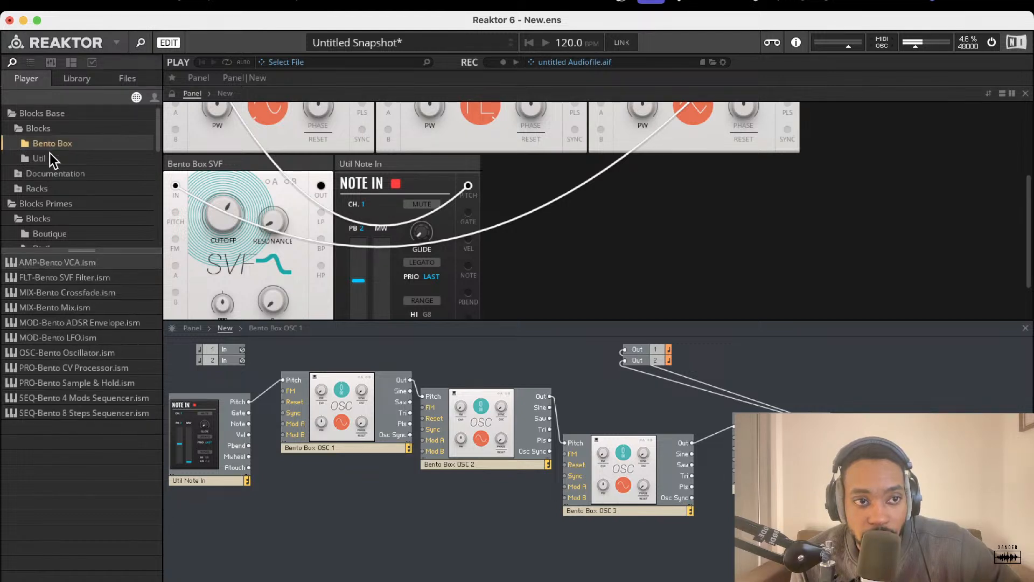
pyautogui.moveTo(70, 340); pyautogui.dragTo(736, 458)
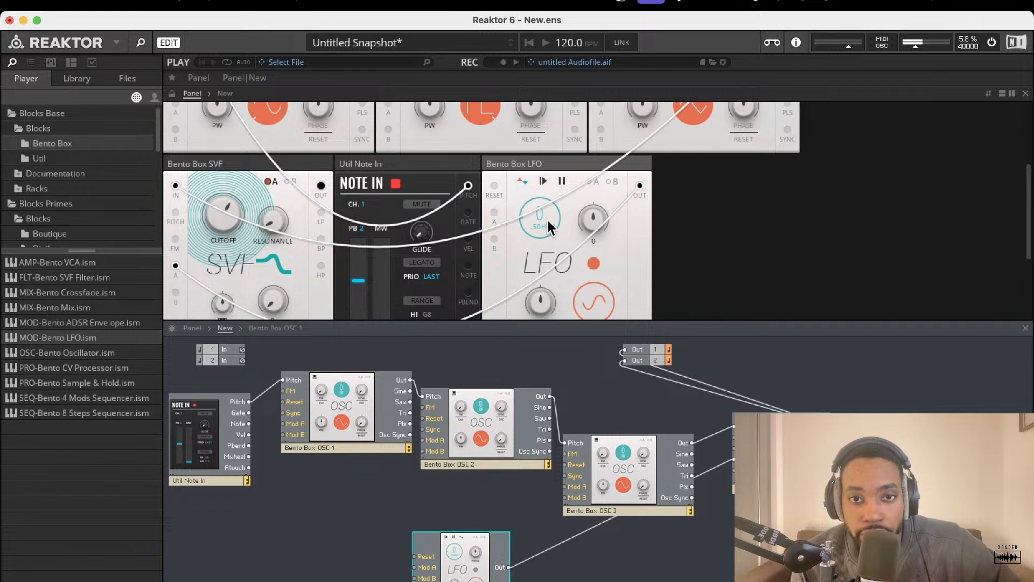
pyautogui.click(275, 181)
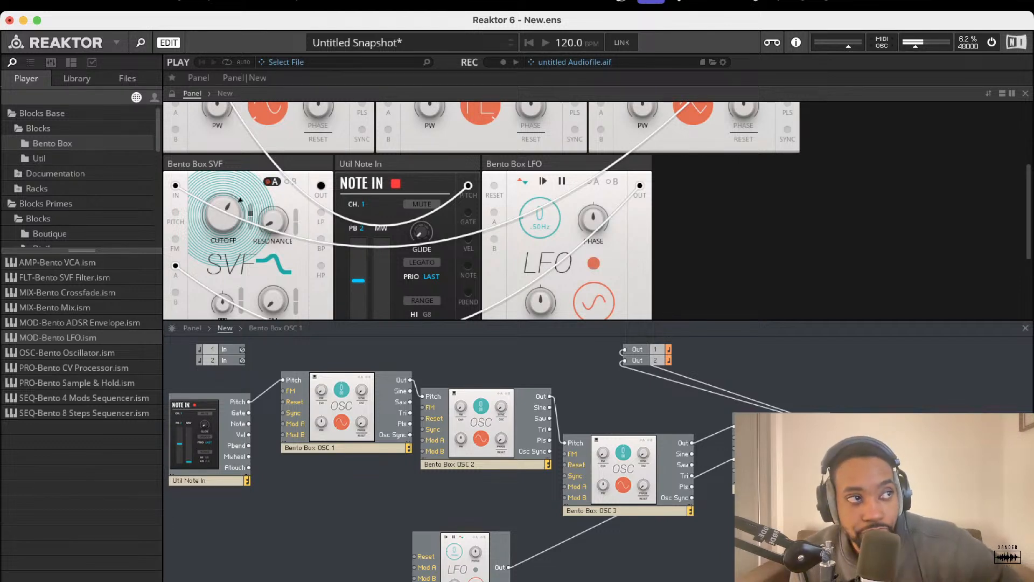
pyautogui.click(263, 213)
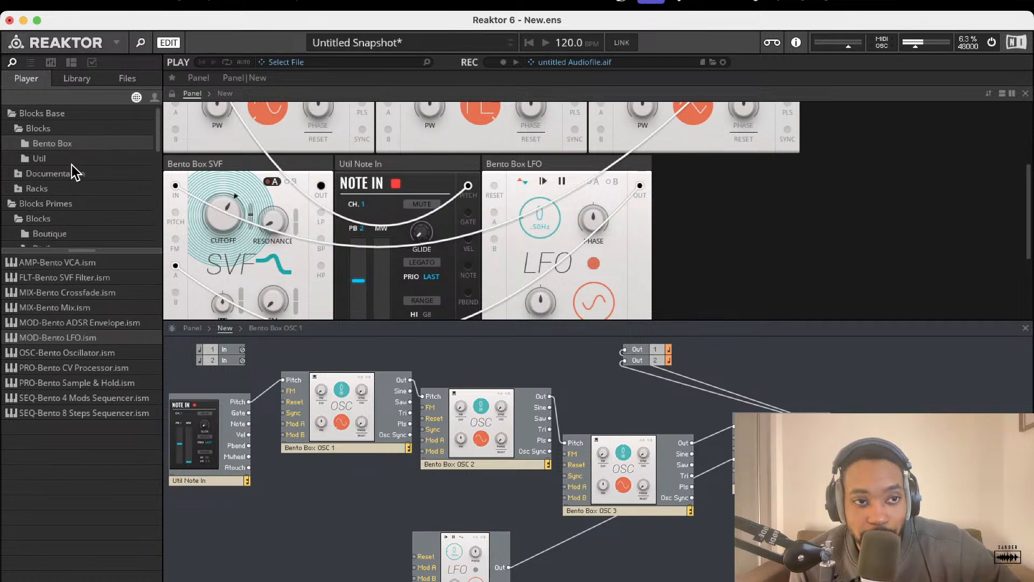
# Find the Rounds Reverb in the Blocks Primes collection and add it after the SVF filter.
pyautogui.click(57, 161)
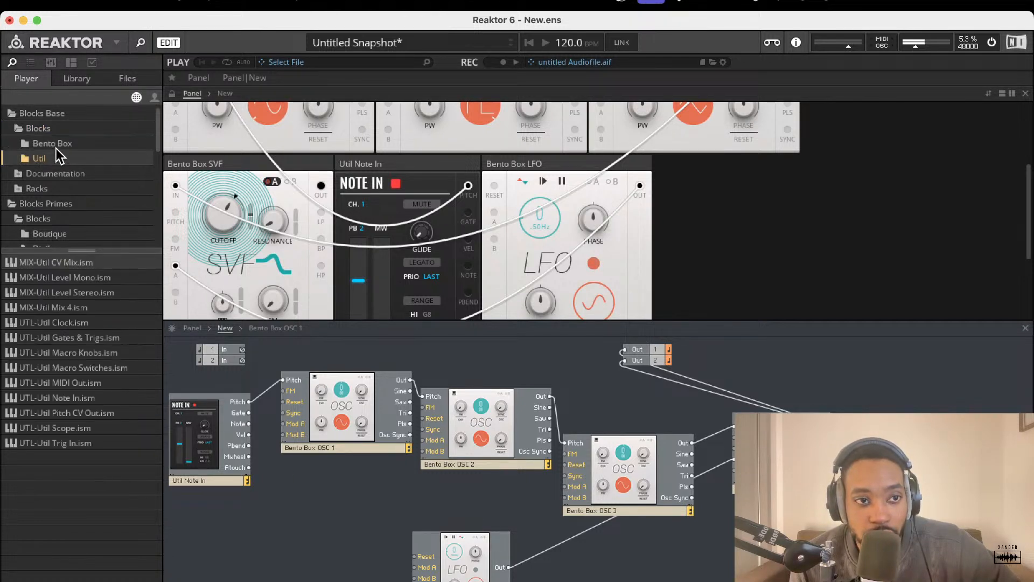
pyautogui.click(52, 145)
pyautogui.scroll(-3, 54, 187)
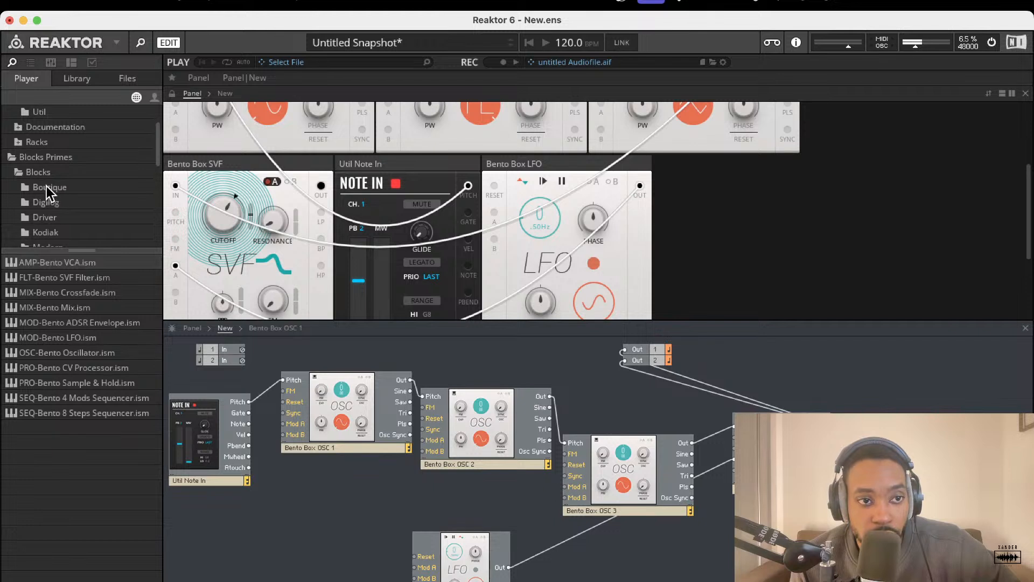
pyautogui.click(24, 128)
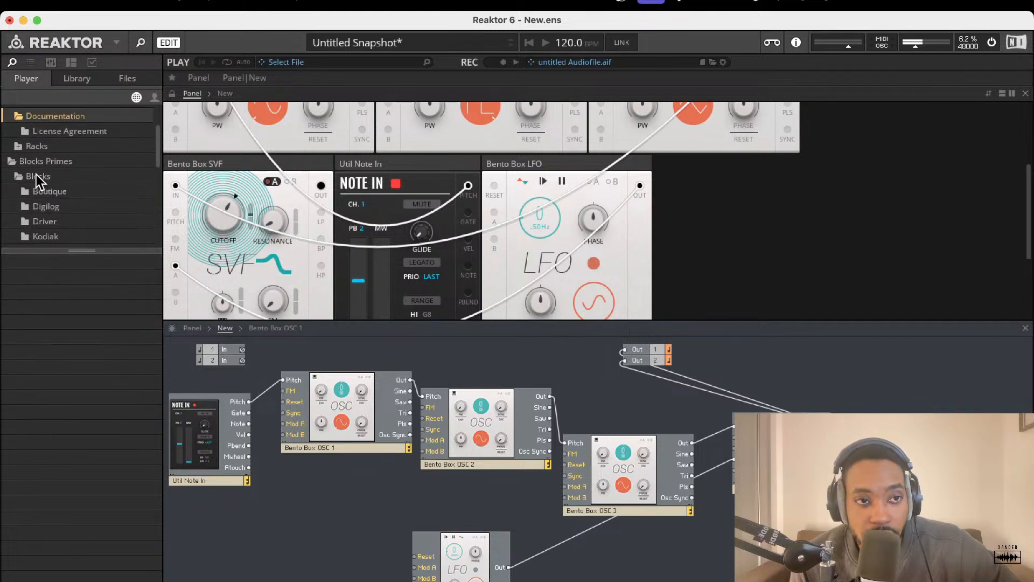
pyautogui.click(20, 145)
pyautogui.scroll(-5, 45, 181)
pyautogui.scroll(1, 46, 175)
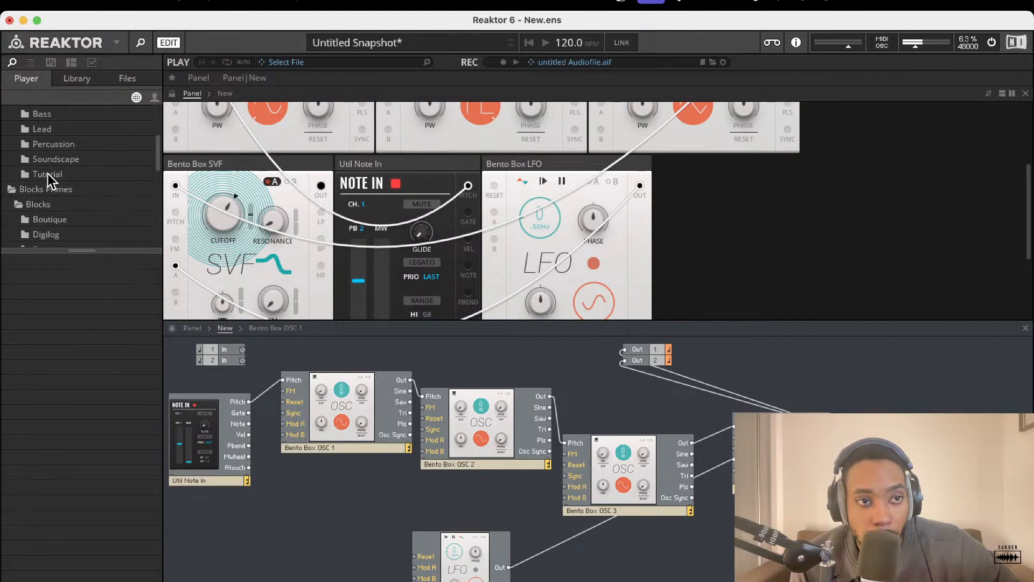
pyautogui.scroll(2, 48, 159)
pyautogui.scroll(-6, 49, 160)
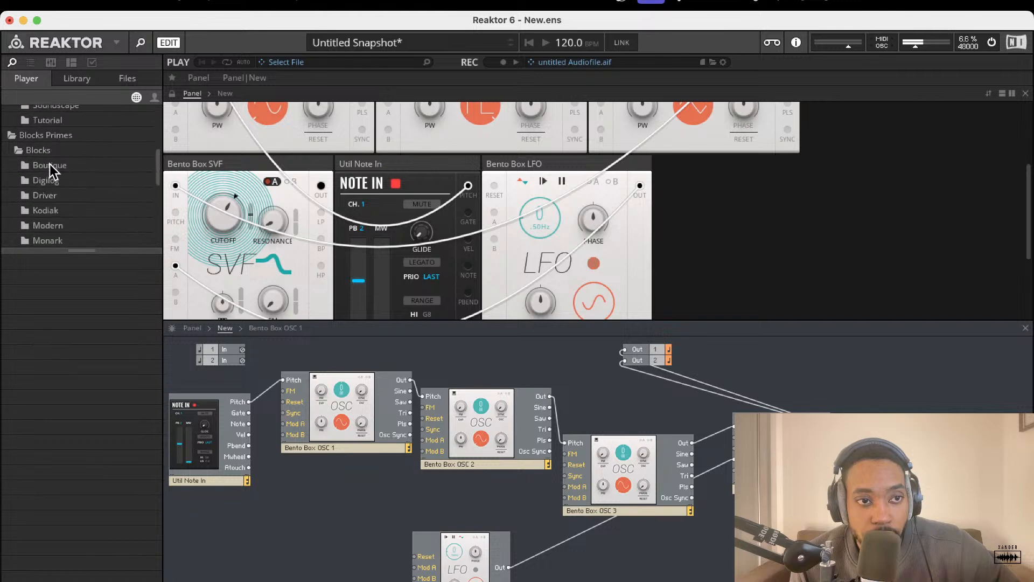
pyautogui.scroll(-2, 50, 166)
pyautogui.scroll(-3, 52, 193)
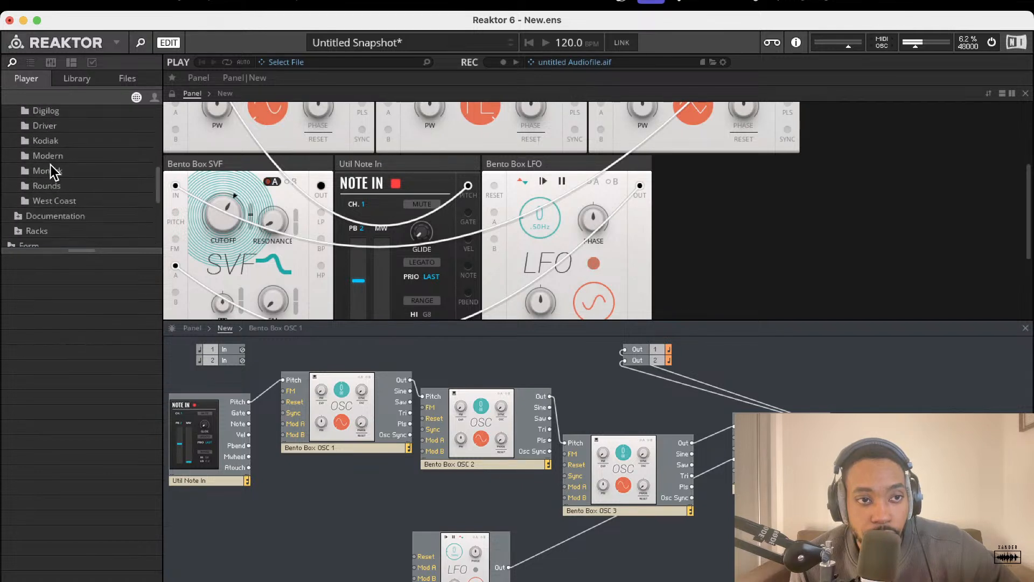
pyautogui.click(49, 185)
pyautogui.moveTo(40, 283); pyautogui.dragTo(860, 437)
# Wire the SVF's Out to both reverb inputs and the reverb's left and right outputs to main outputs 1 and 2.
pyautogui.moveTo(973, 437); pyautogui.dragTo(622, 360)
pyautogui.moveTo(972, 447); pyautogui.dragTo(625, 360)
pyautogui.scroll(-5, 557, 232)
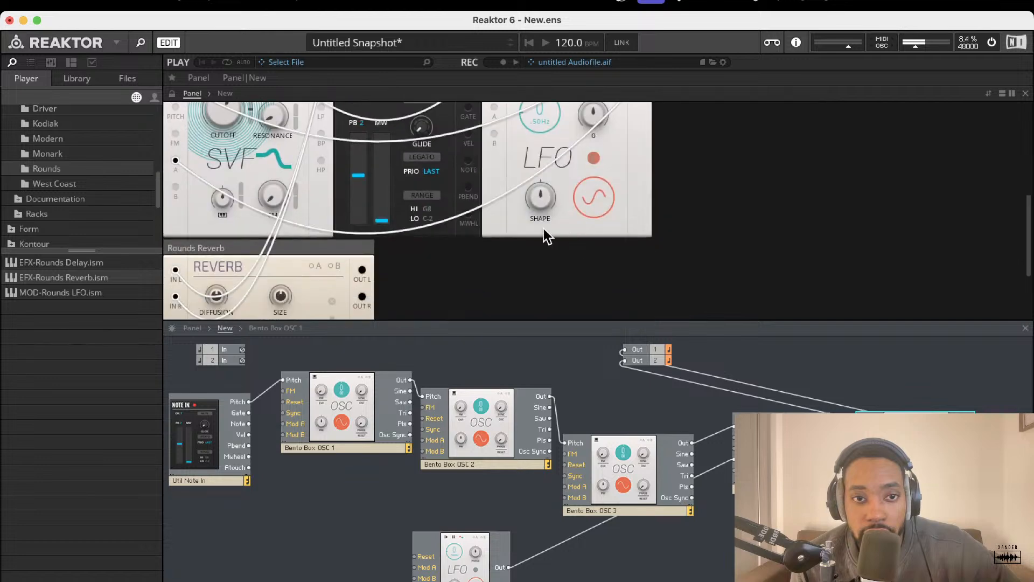
pyautogui.scroll(-2, 278, 293)
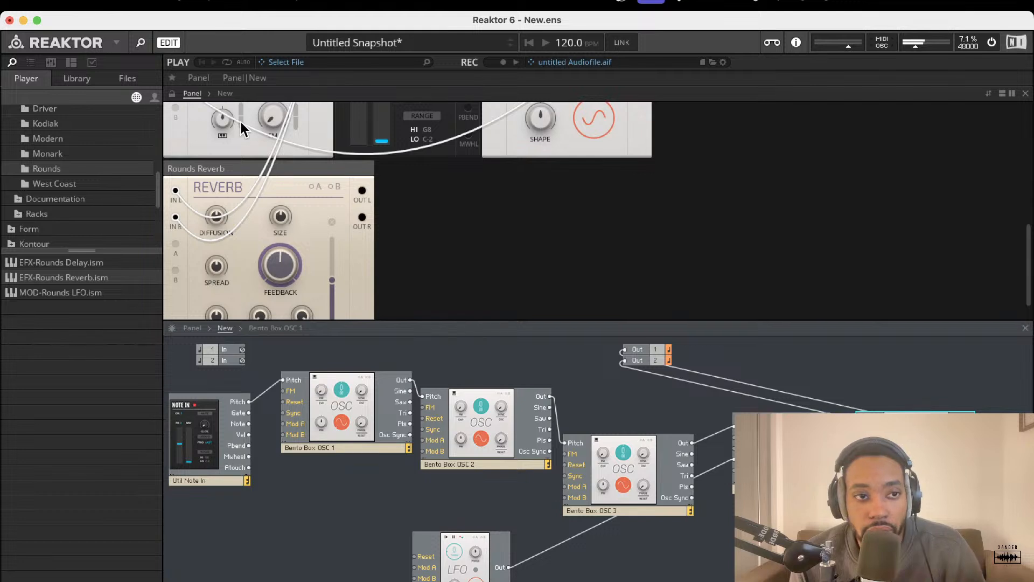
pyautogui.scroll(6, 466, 156)
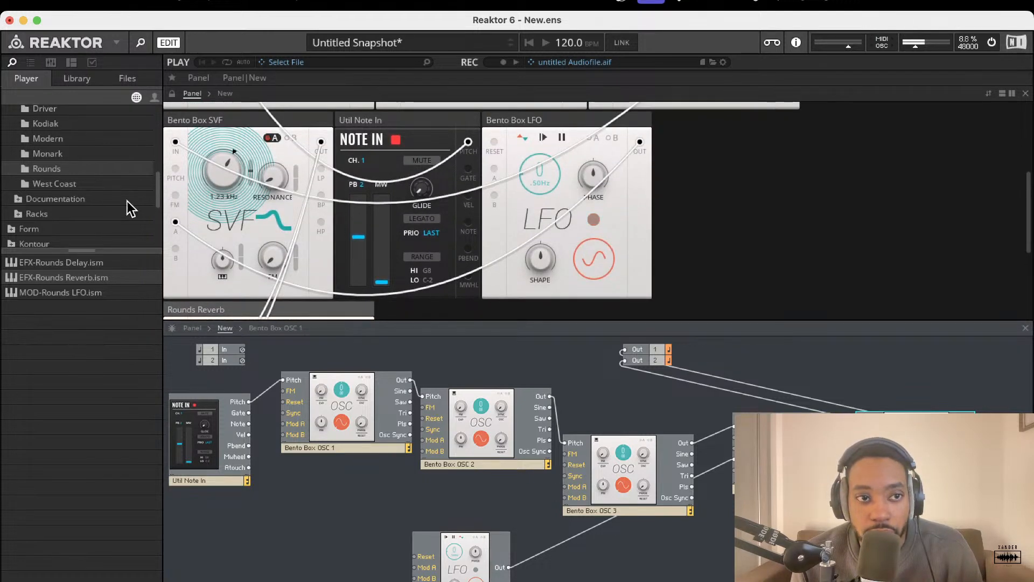
# Check the macro library and the Rounds Reverb's snapshot list.
pyautogui.click(76, 78)
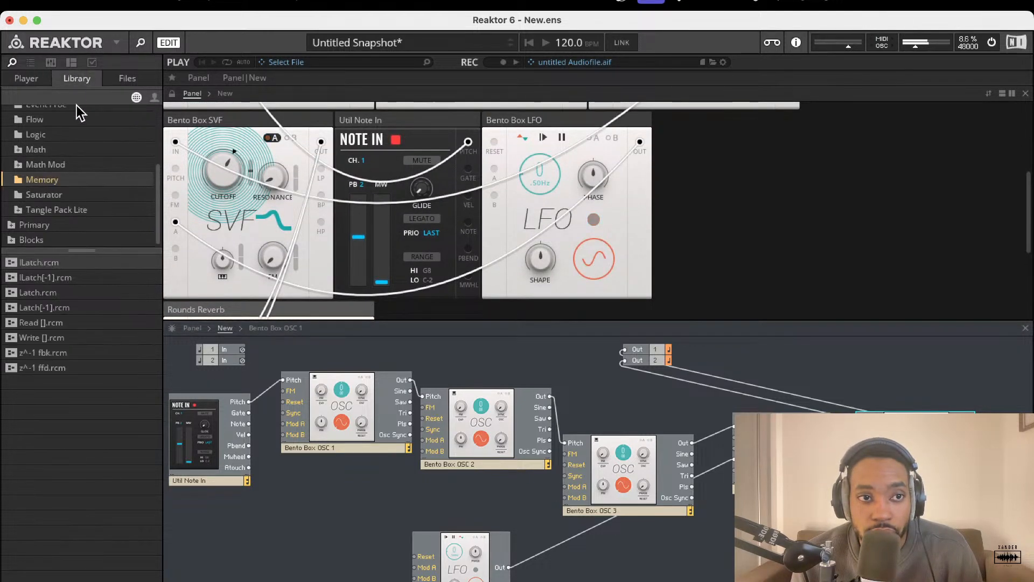
pyautogui.scroll(5, 69, 146)
pyautogui.click(41, 74)
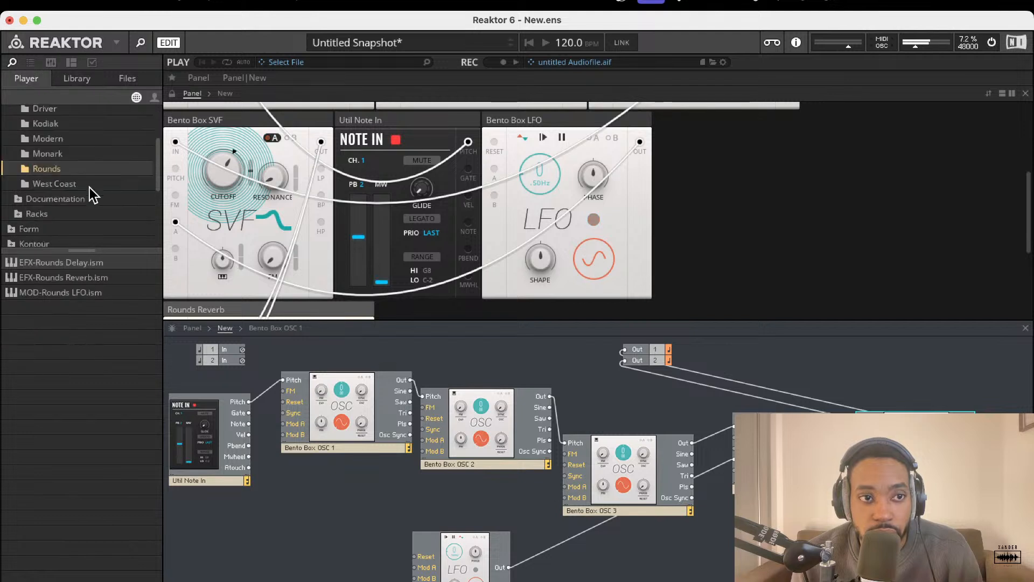
pyautogui.click(32, 63)
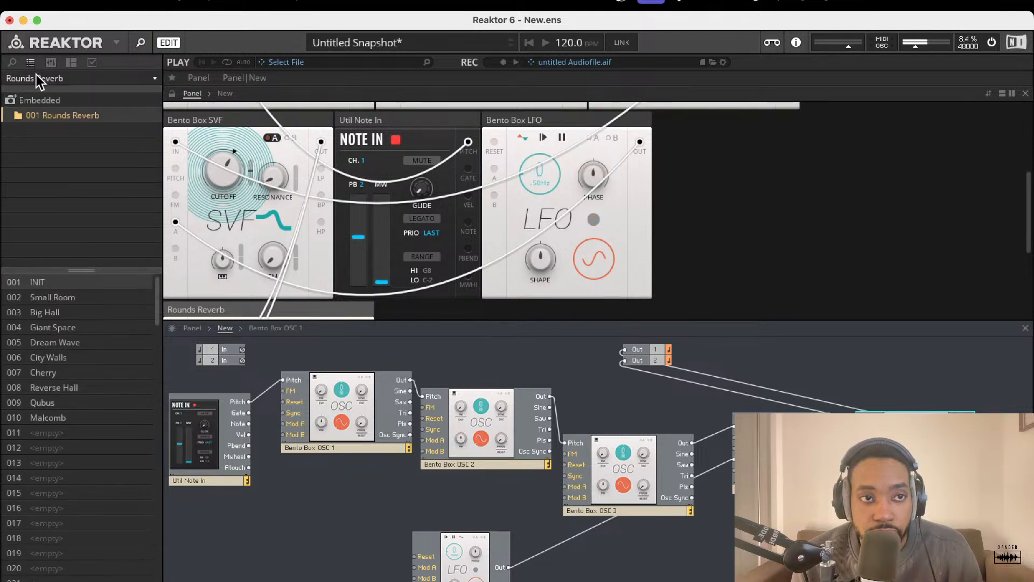
pyautogui.click(50, 62)
pyautogui.click(30, 63)
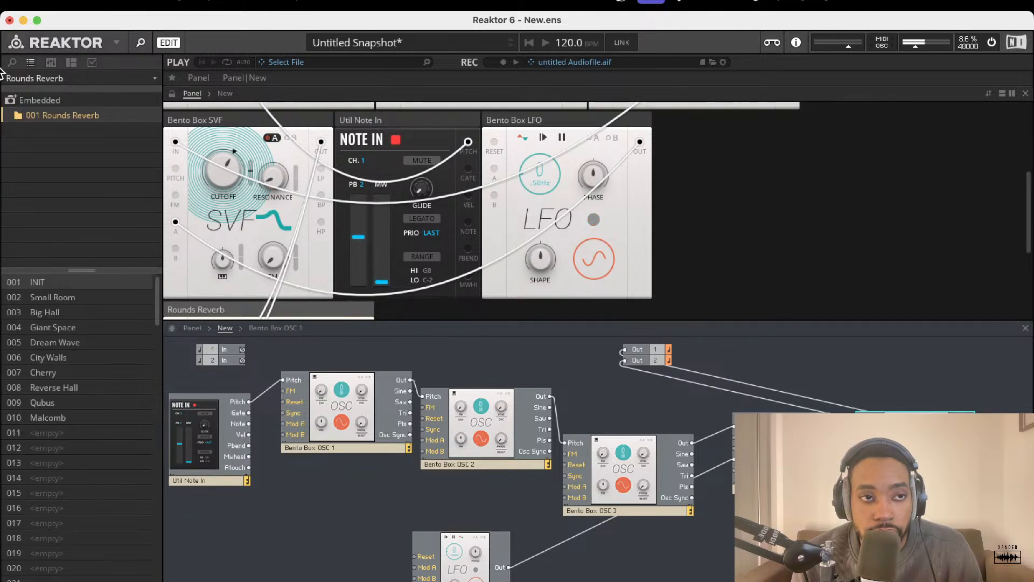
pyautogui.click(11, 63)
# List the Bento Box blocks from the Blocks Base collection in the player library.
pyautogui.scroll(5, 61, 144)
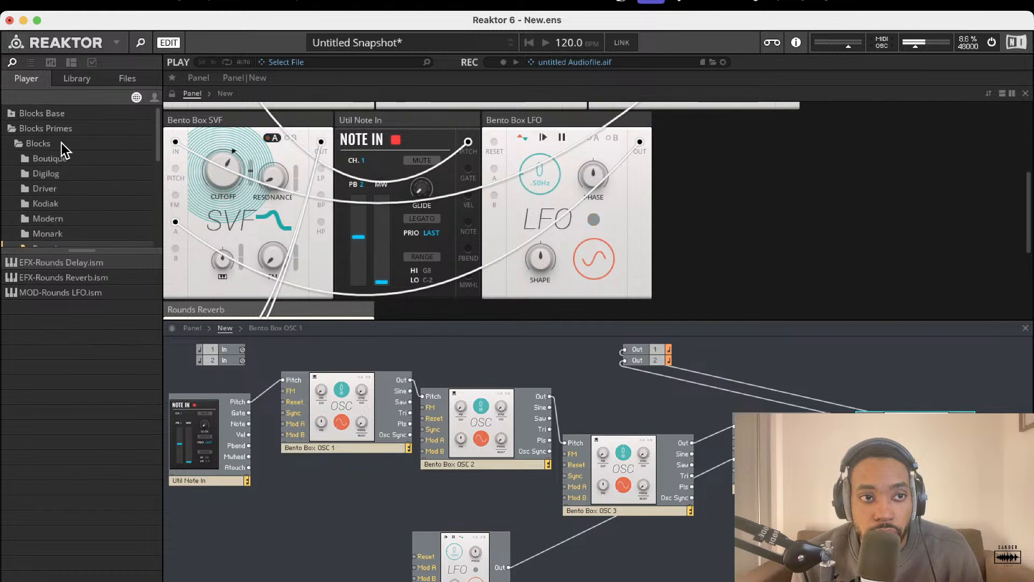
pyautogui.click(42, 158)
pyautogui.click(47, 143)
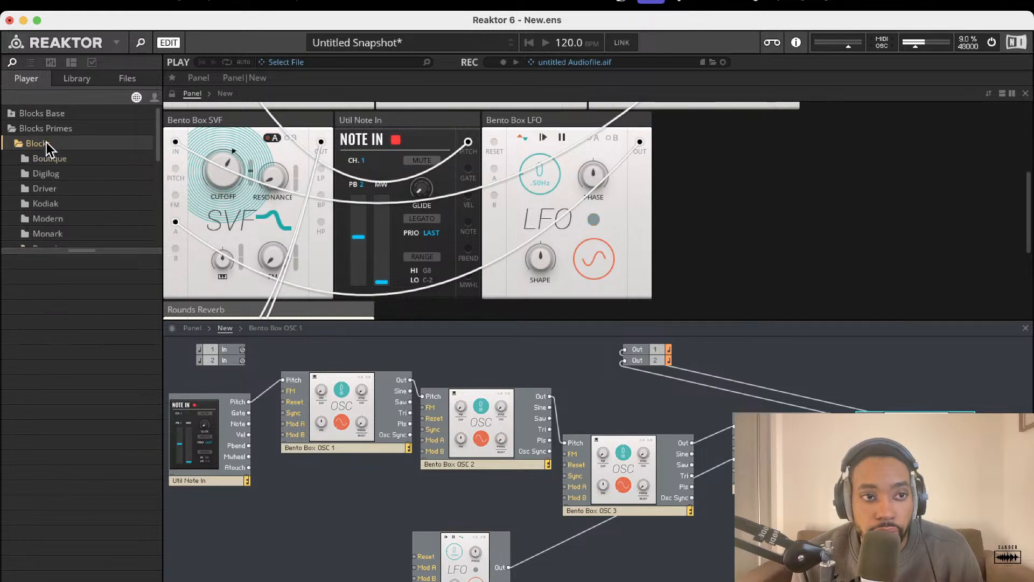
pyautogui.click(27, 114)
pyautogui.scroll(-3, 34, 151)
pyautogui.scroll(3, 39, 162)
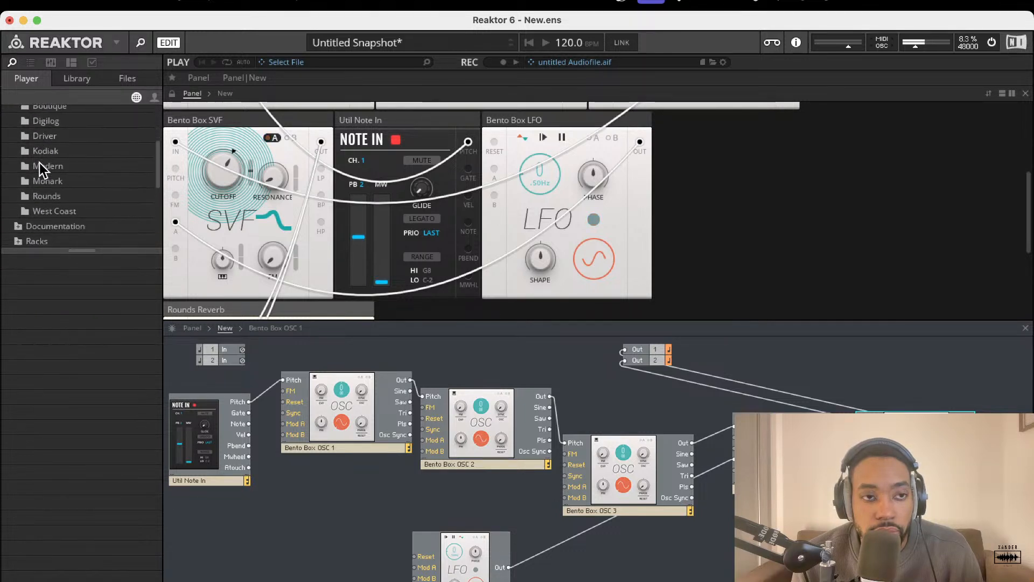
pyautogui.click(17, 123)
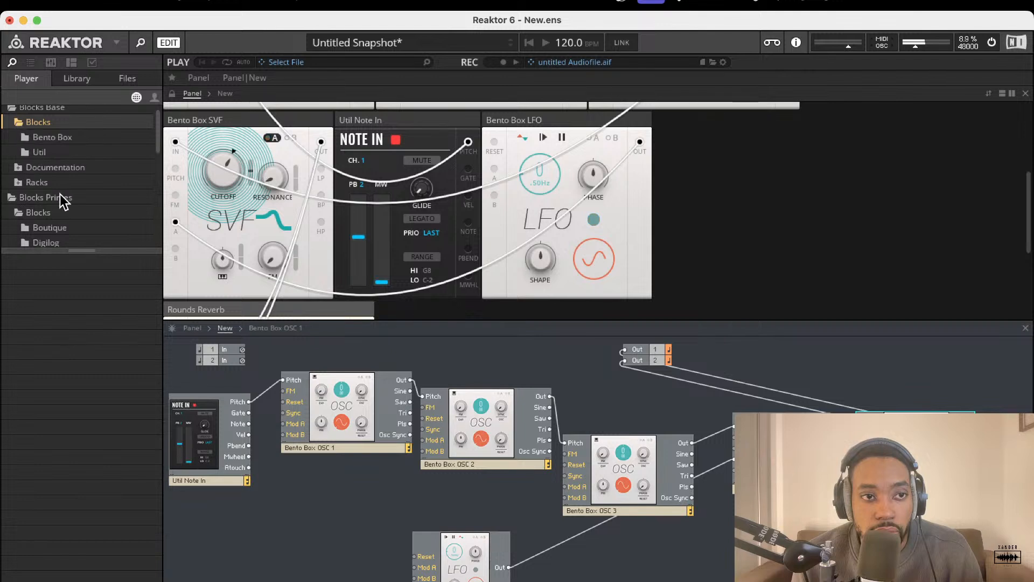
pyautogui.scroll(-2, 54, 153)
pyautogui.scroll(2, 51, 141)
pyautogui.click(52, 137)
pyautogui.scroll(-8, 67, 186)
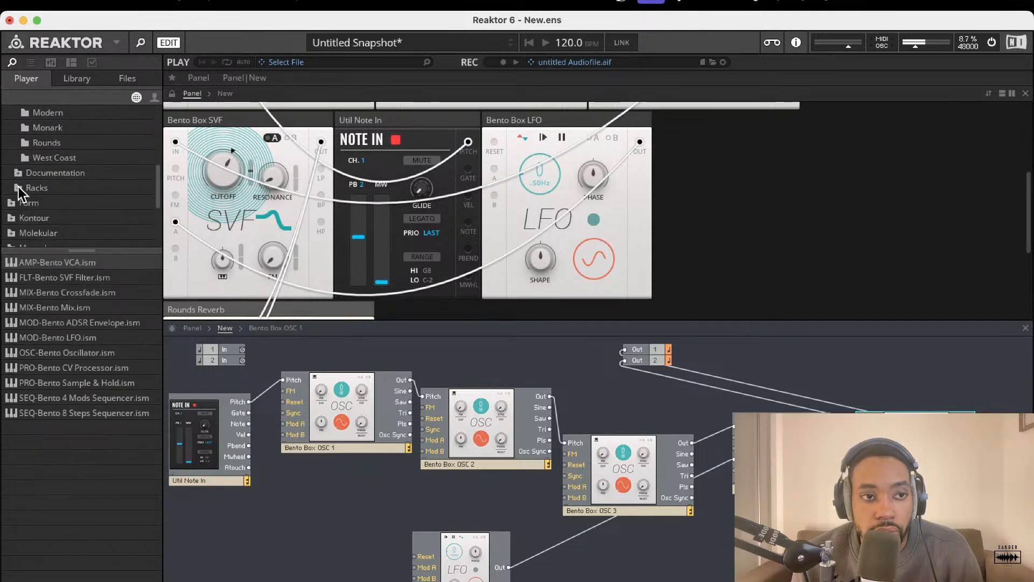
pyautogui.scroll(7, 22, 181)
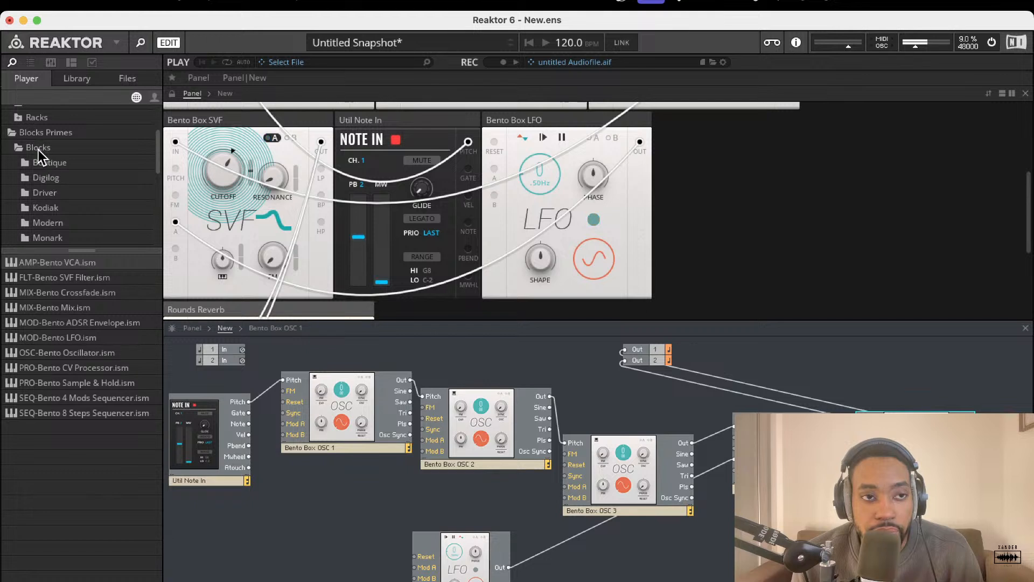
pyautogui.scroll(3, 40, 158)
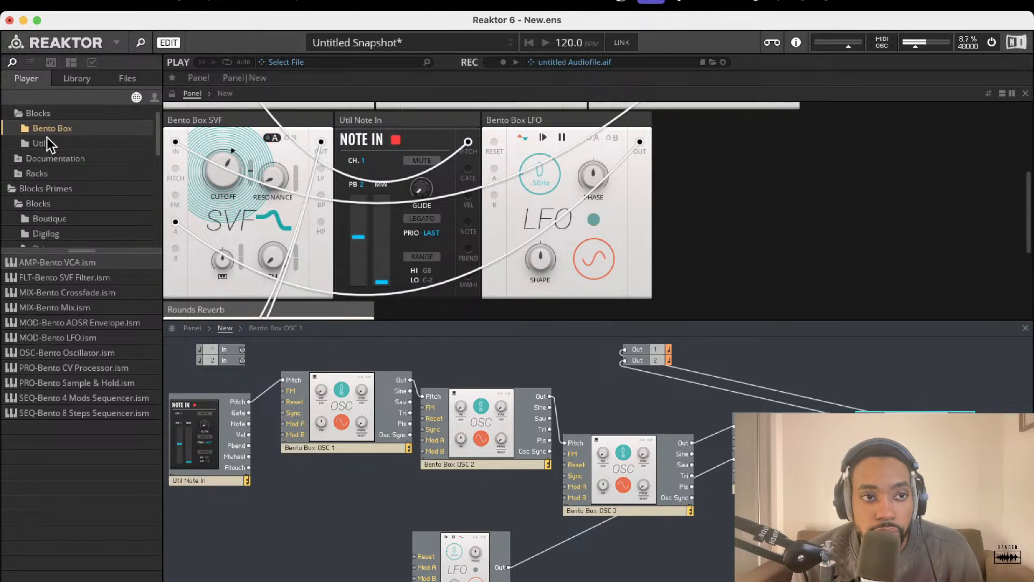
# Add a Bento VCA between the SVF's Out and the reverb's two inputs, and raise its level.
pyautogui.moveTo(65, 263); pyautogui.dragTo(858, 431)
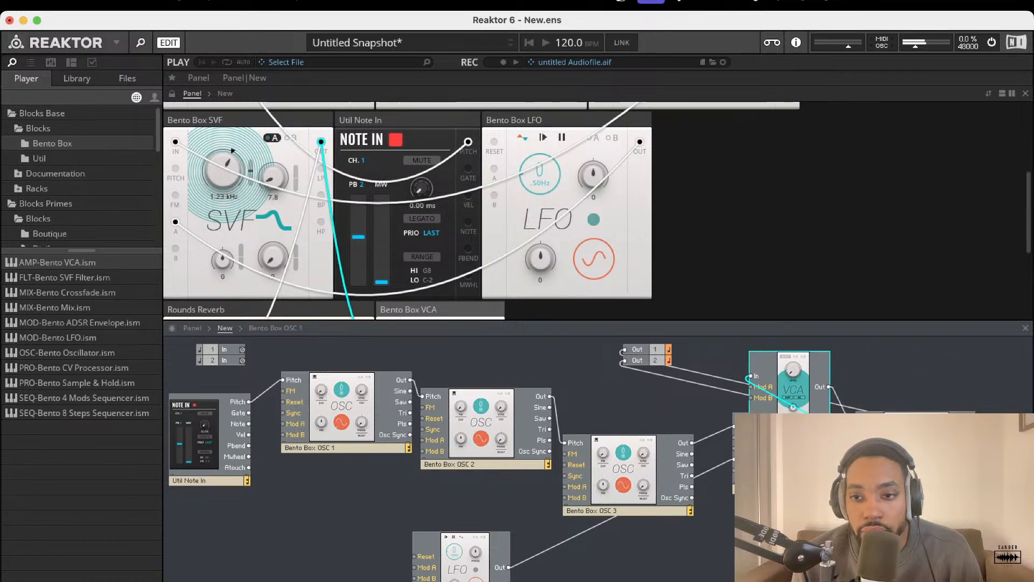
pyautogui.moveTo(828, 387); pyautogui.dragTo(859, 442)
pyautogui.moveTo(795, 384); pyautogui.dragTo(824, 373)
pyautogui.scroll(-3, 457, 294)
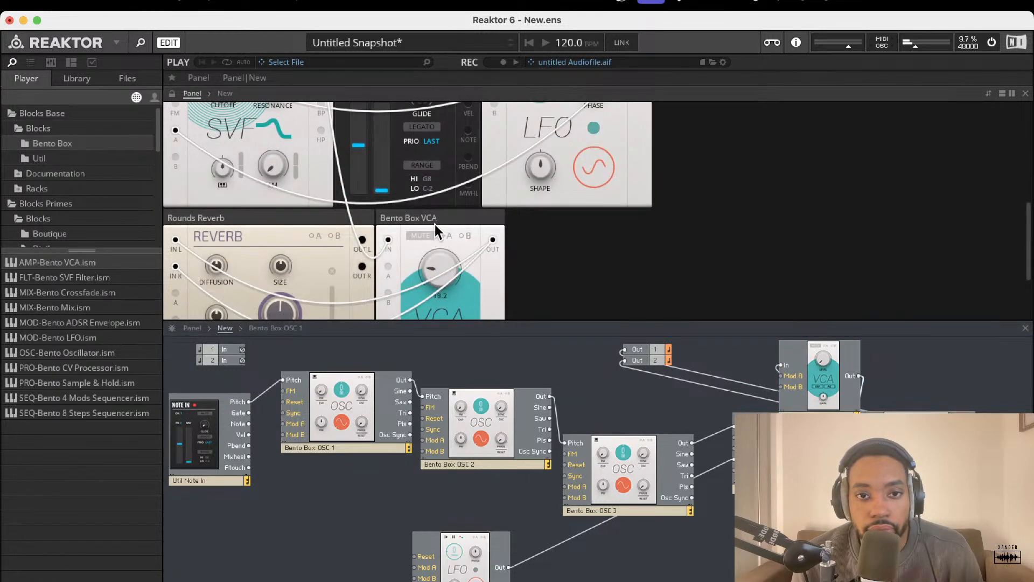
pyautogui.moveTo(439, 264); pyautogui.dragTo(445, 201)
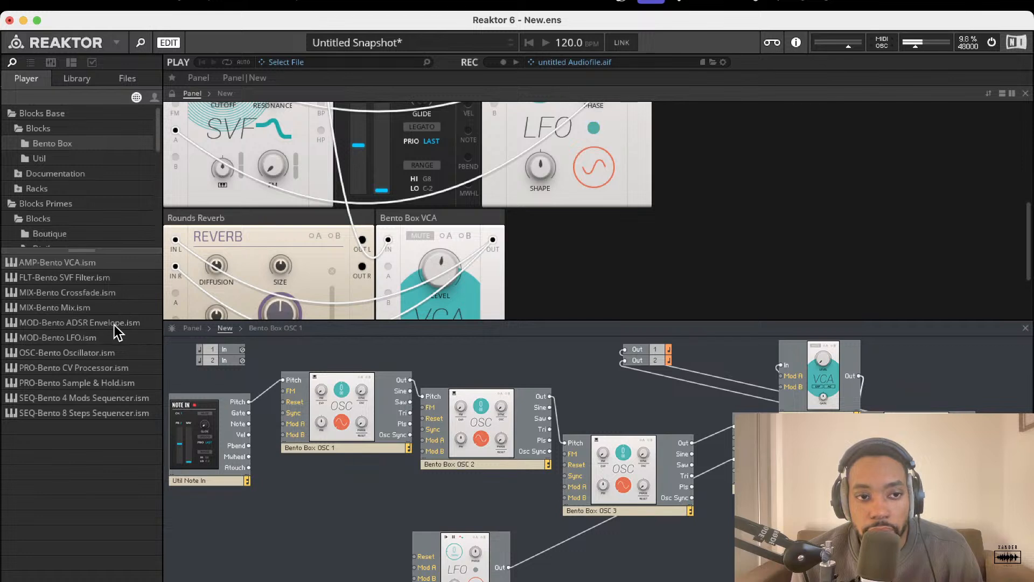
# Add a Bento ADSR Envelope named AMP ADSR, with Note In's Gate wired to its Gate and its Out to the VCA's Mod A.
pyautogui.moveTo(115, 322); pyautogui.dragTo(754, 515)
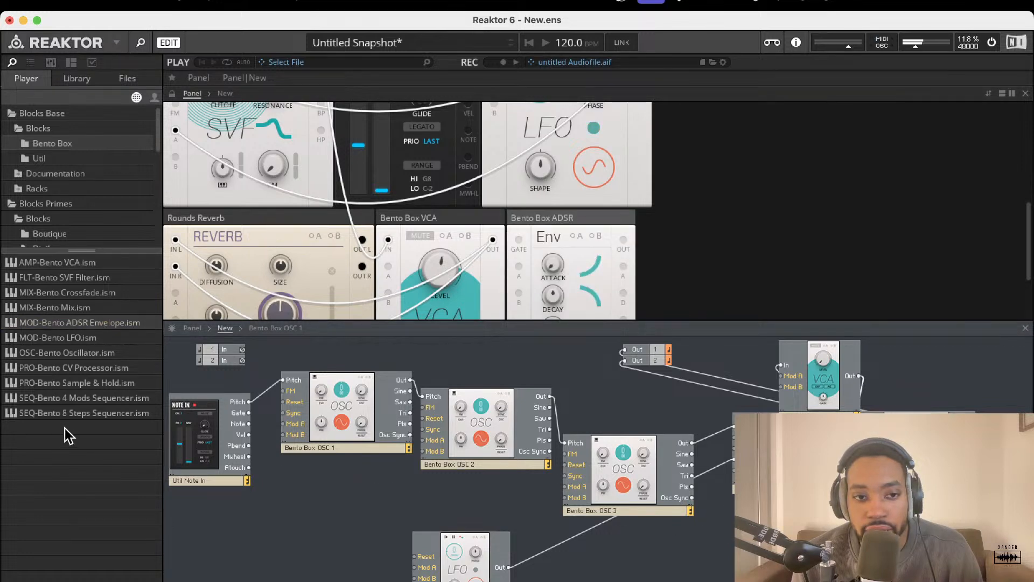
pyautogui.moveTo(249, 413); pyautogui.dragTo(746, 539)
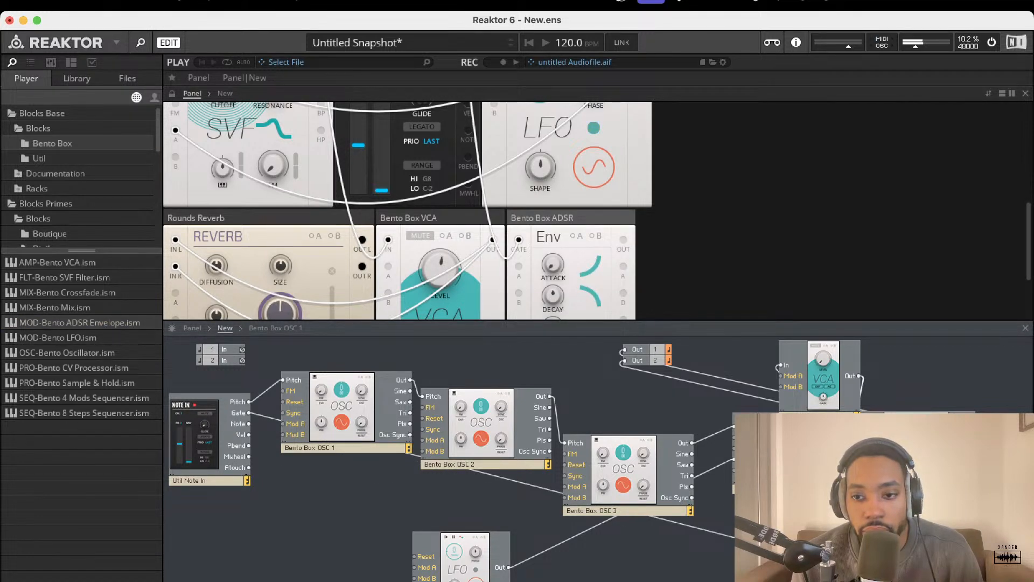
pyautogui.moveTo(784, 380); pyautogui.dragTo(782, 386)
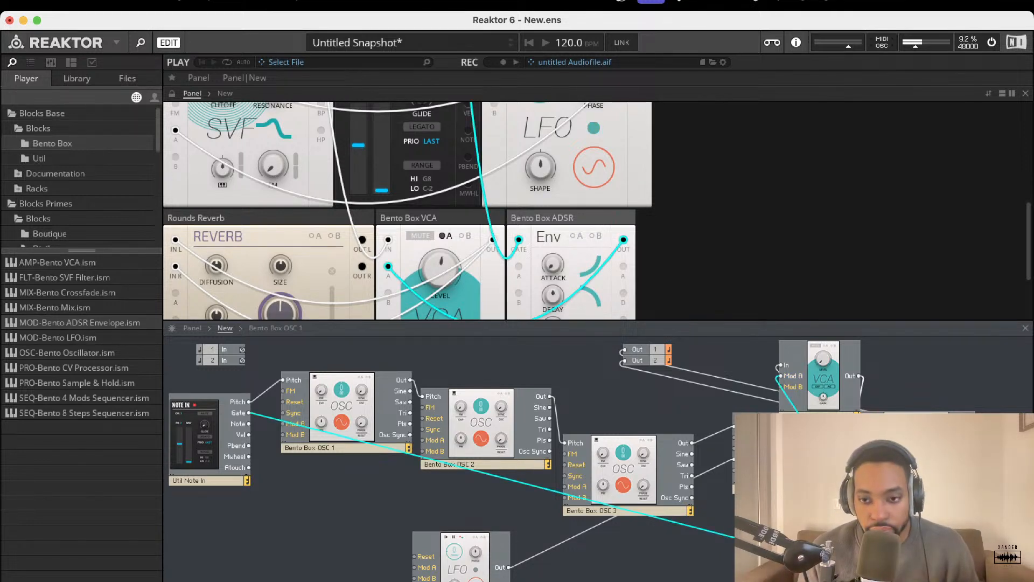
pyautogui.write('AMP ADSR')
pyautogui.press('Return')
pyautogui.moveTo(857, 560); pyautogui.dragTo(838, 542)
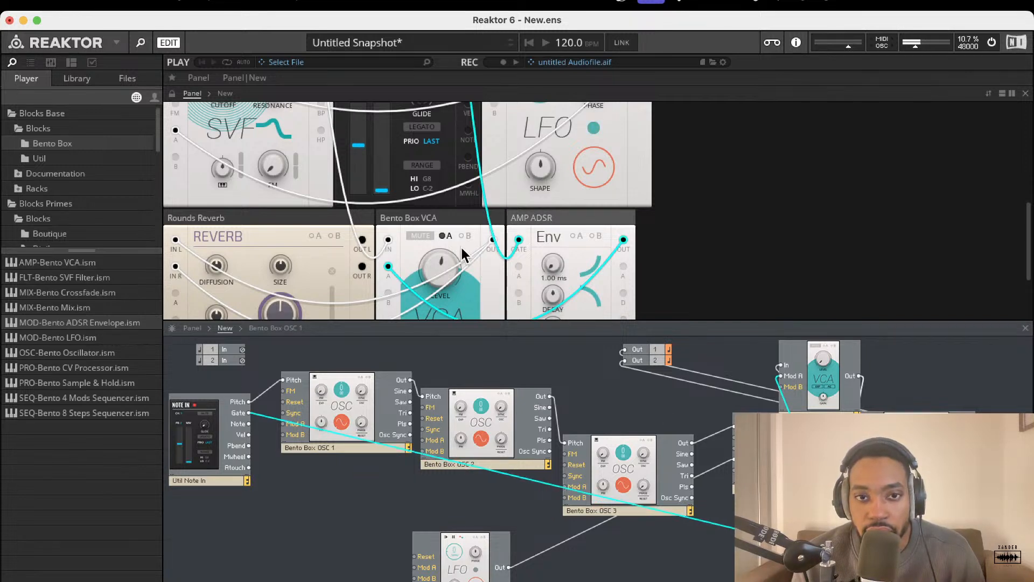
# Drive the VCA's level through modulation A, and adjust the amp envelope's attack, decay, sustain (about 62) and release.
pyautogui.click(448, 236)
pyautogui.moveTo(443, 269); pyautogui.dragTo(427, 392)
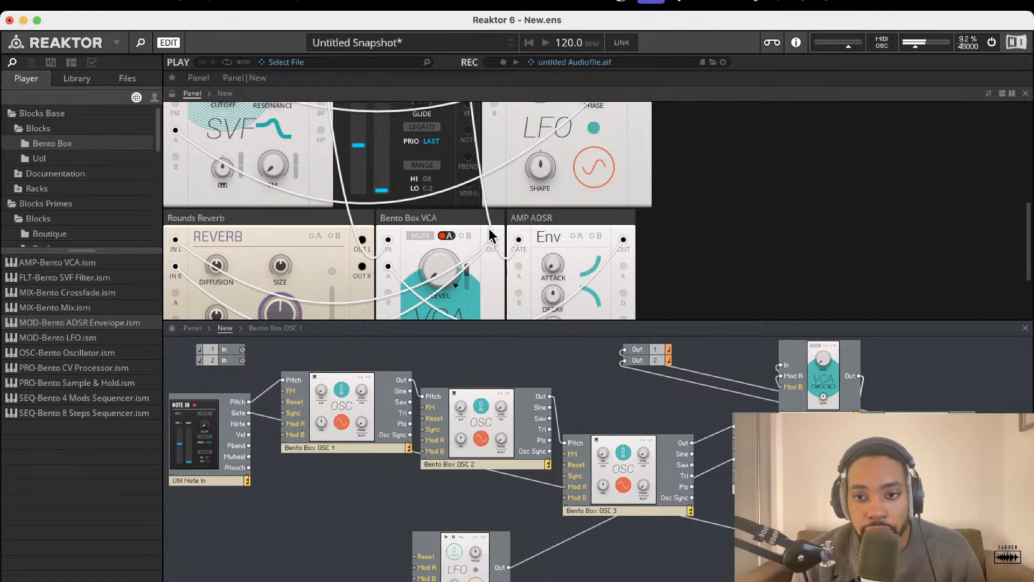
pyautogui.scroll(-5, 434, 176)
pyautogui.moveTo(566, 96); pyautogui.dragTo(565, 72)
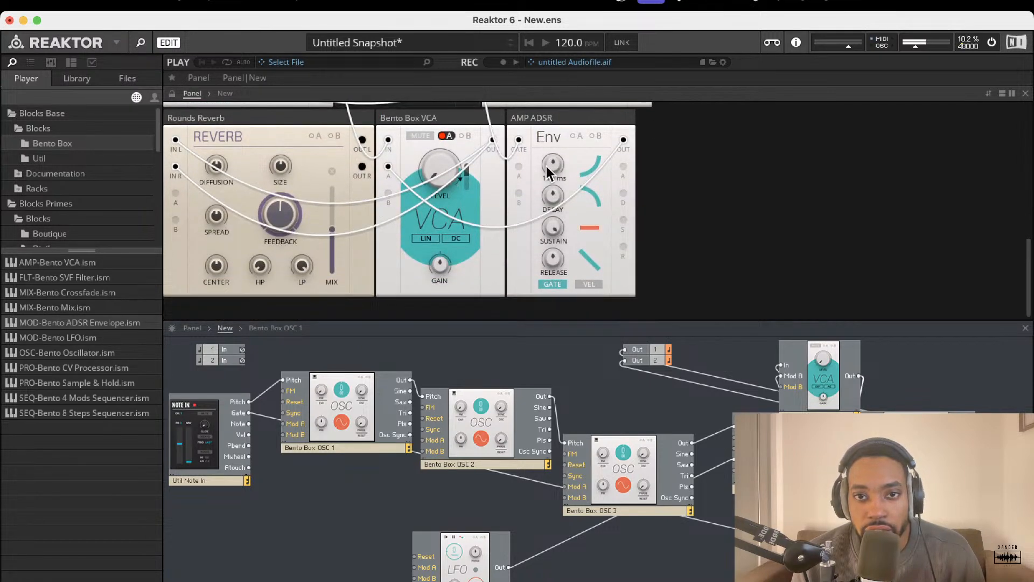
pyautogui.moveTo(550, 196); pyautogui.dragTo(551, 143)
pyautogui.moveTo(544, 177); pyautogui.dragTo(559, 204)
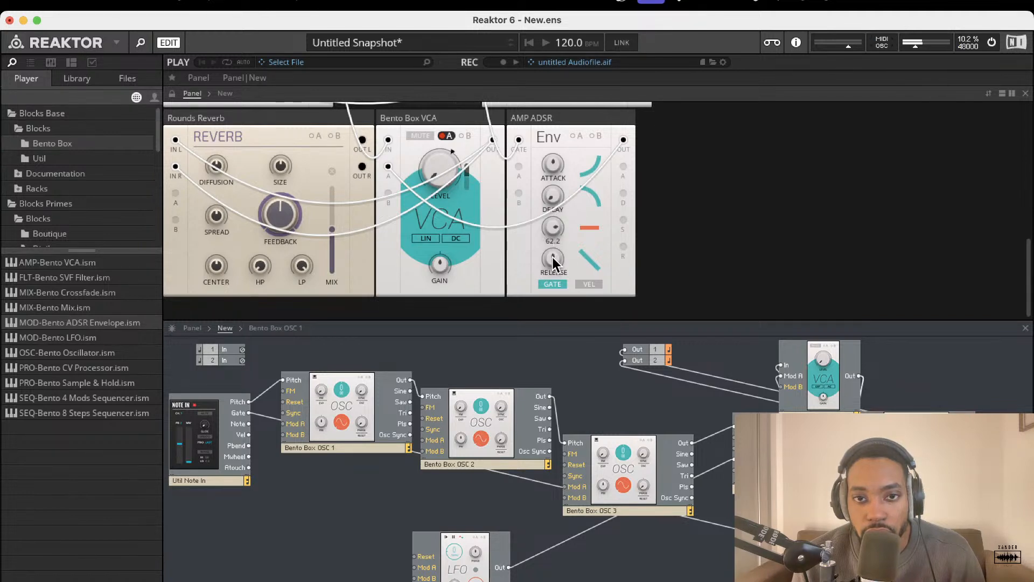
pyautogui.moveTo(552, 257); pyautogui.dragTo(562, 193)
# Tune oscillator 3 up to 12 semitones and oscillator 2 to 6 semitones with a fine tuning of 05.
pyautogui.scroll(5, 573, 213)
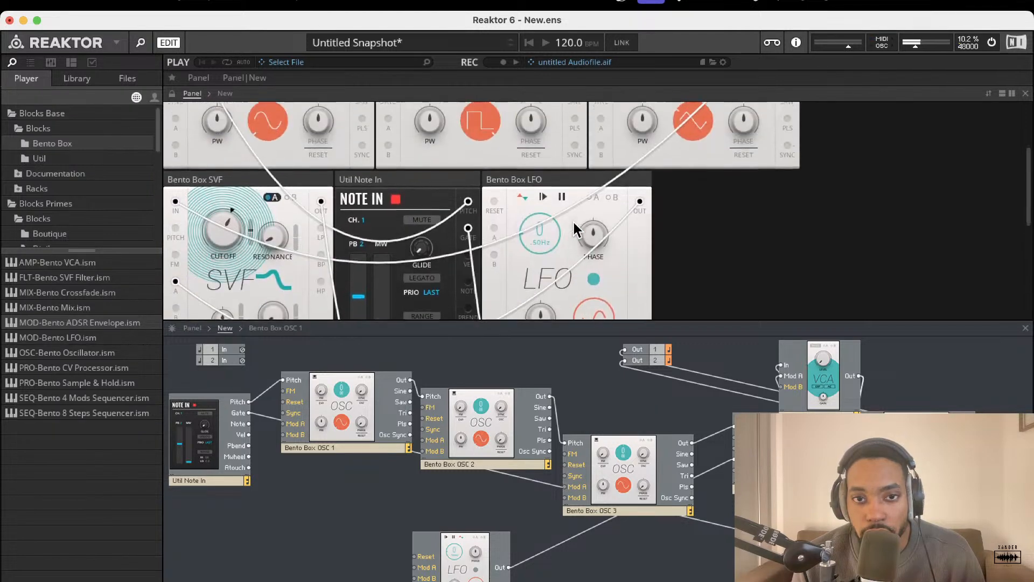
pyautogui.scroll(4, 573, 220)
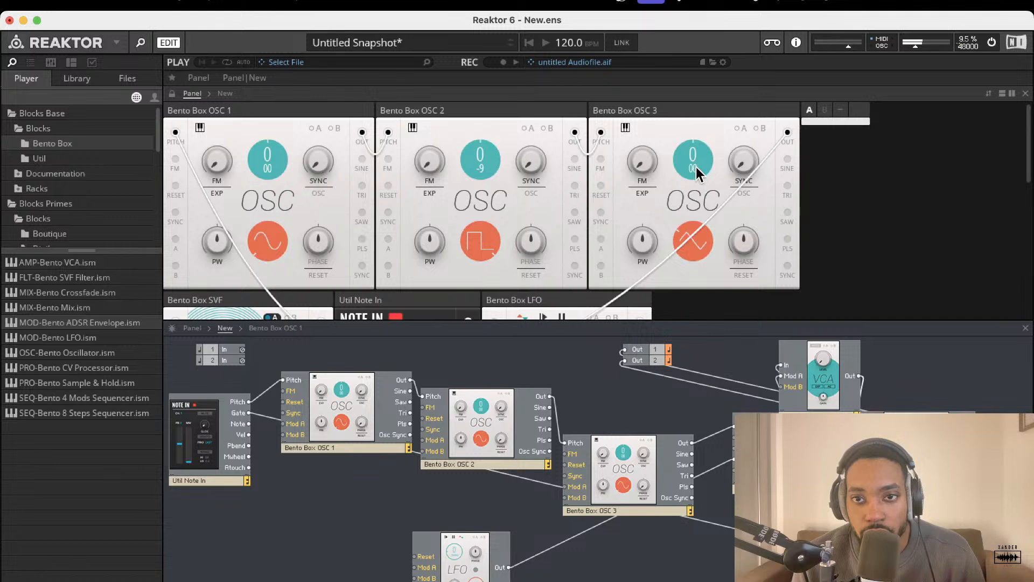
pyautogui.moveTo(696, 167); pyautogui.dragTo(693, 150)
pyautogui.moveTo(490, 135); pyautogui.dragTo(497, 99)
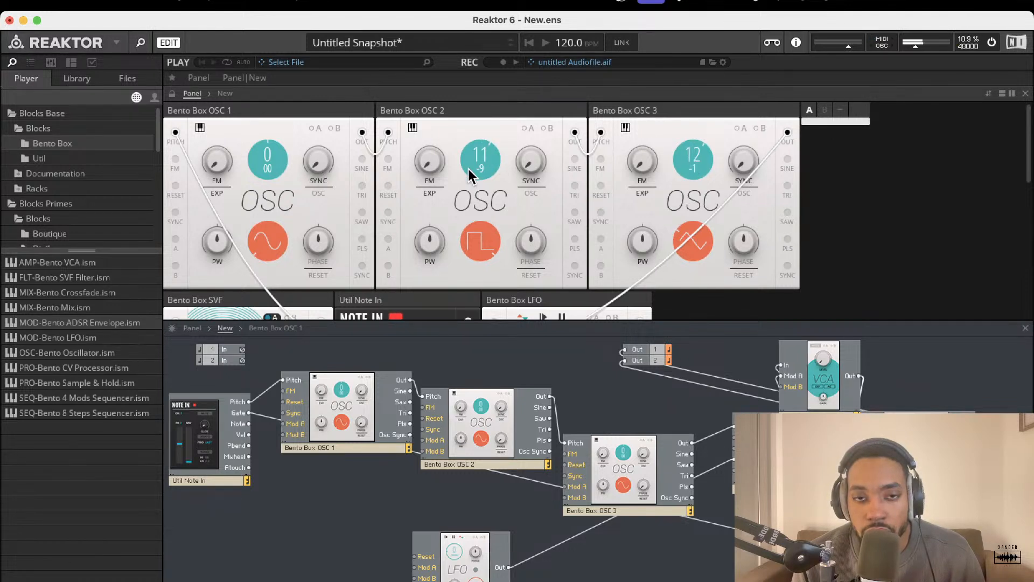
pyautogui.moveTo(469, 170)
pyautogui.mouseDown()
pyautogui.moveTo(486, 121)
pyautogui.moveTo(474, 173)
pyautogui.mouseUp()
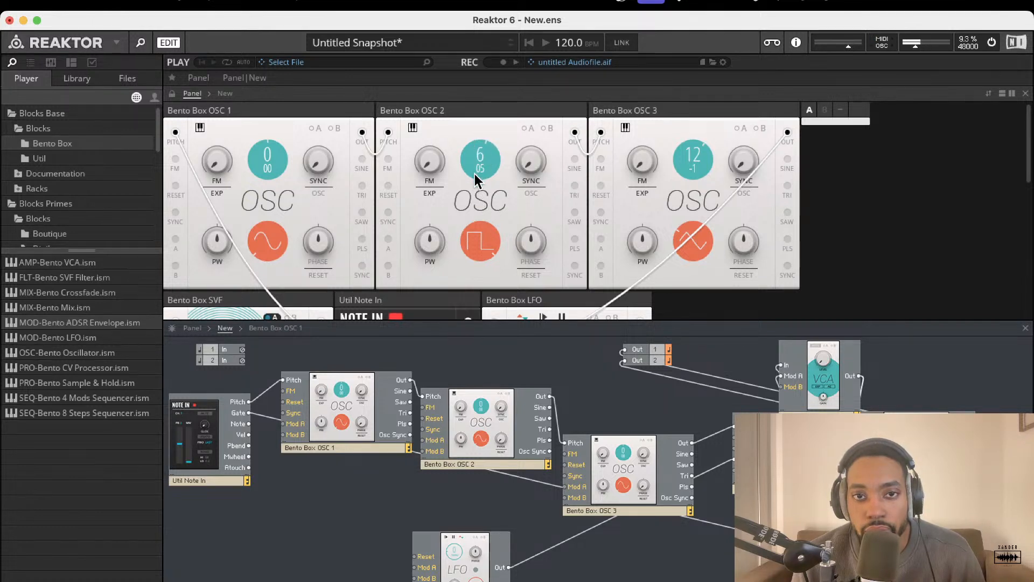
pyautogui.moveTo(468, 244); pyautogui.dragTo(491, 199)
pyautogui.moveTo(497, 125); pyautogui.dragTo(488, 15)
pyautogui.moveTo(488, 135); pyautogui.dragTo(318, 157)
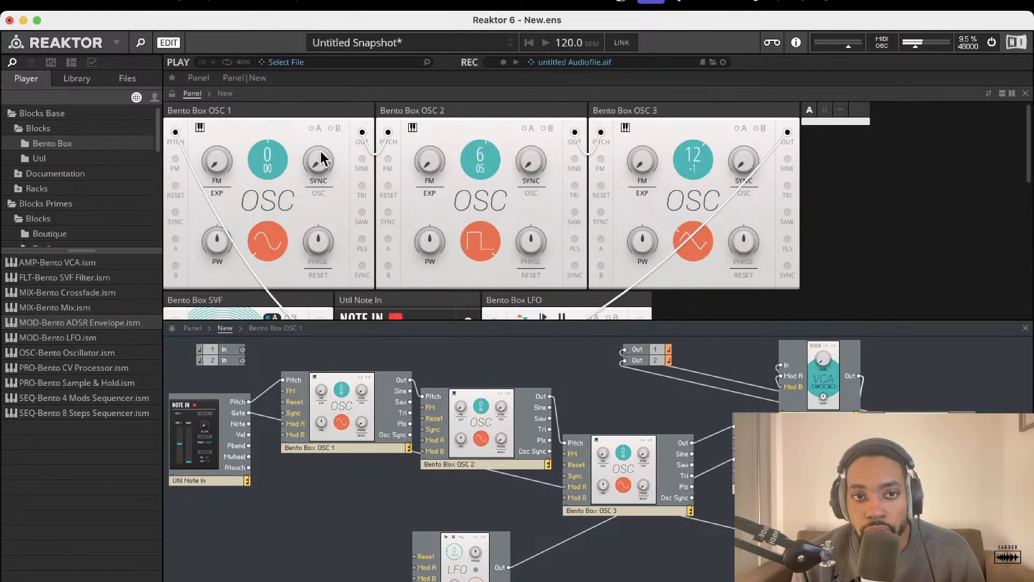
# Tune oscillator 1 down to -35 semitones and oscillator 3 to -1 with a fine tuning of 13.
pyautogui.moveTo(286, 231); pyautogui.dragTo(283, 338)
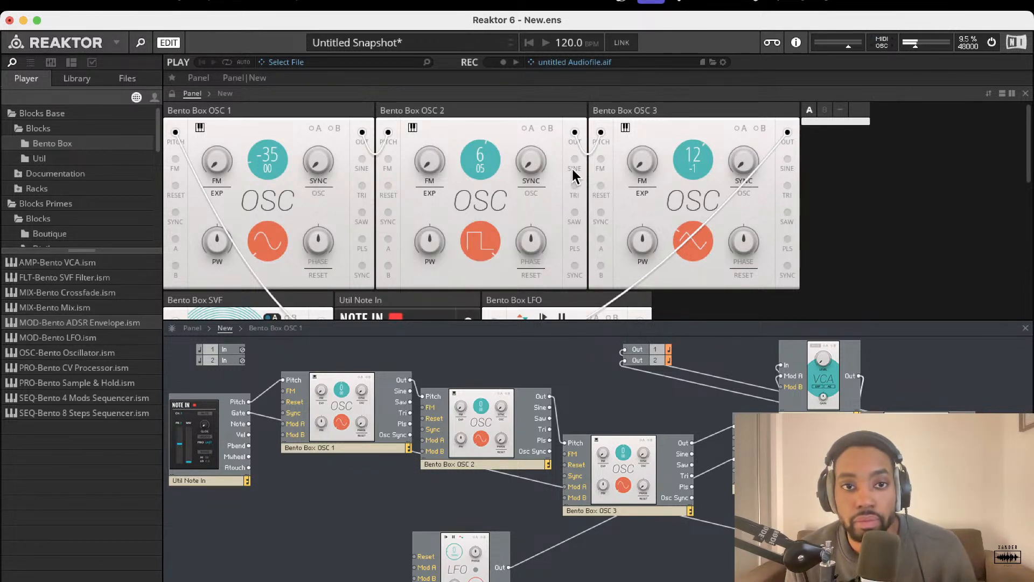
pyautogui.scroll(-2, 560, 161)
pyautogui.moveTo(689, 127); pyautogui.dragTo(675, 185)
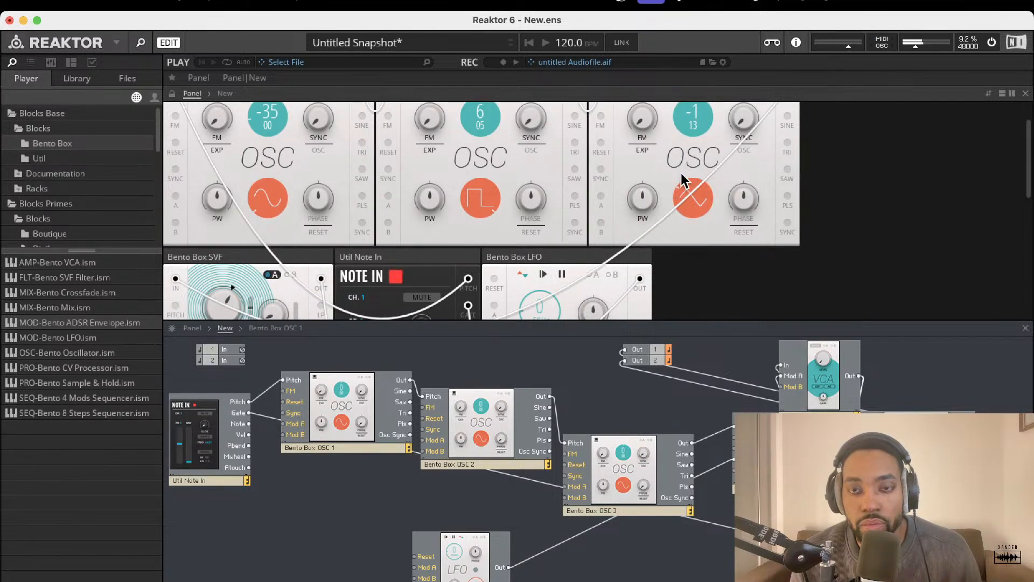
# Set the LFO rate to about 2.71 Hz and adjust the main output level.
pyautogui.scroll(-4, 577, 150)
pyautogui.scroll(-1, 578, 150)
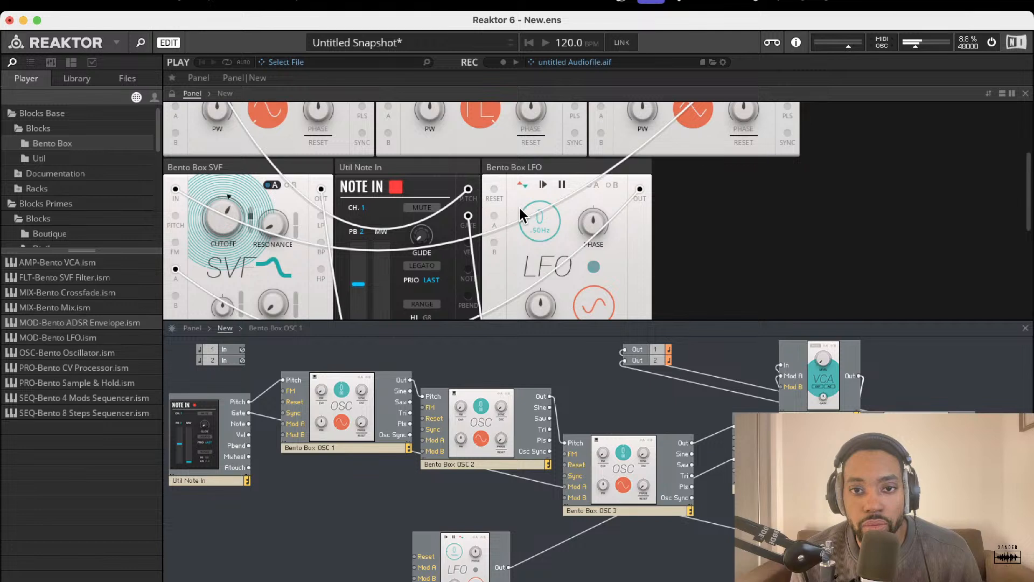
pyautogui.moveTo(539, 220); pyautogui.dragTo(541, 145)
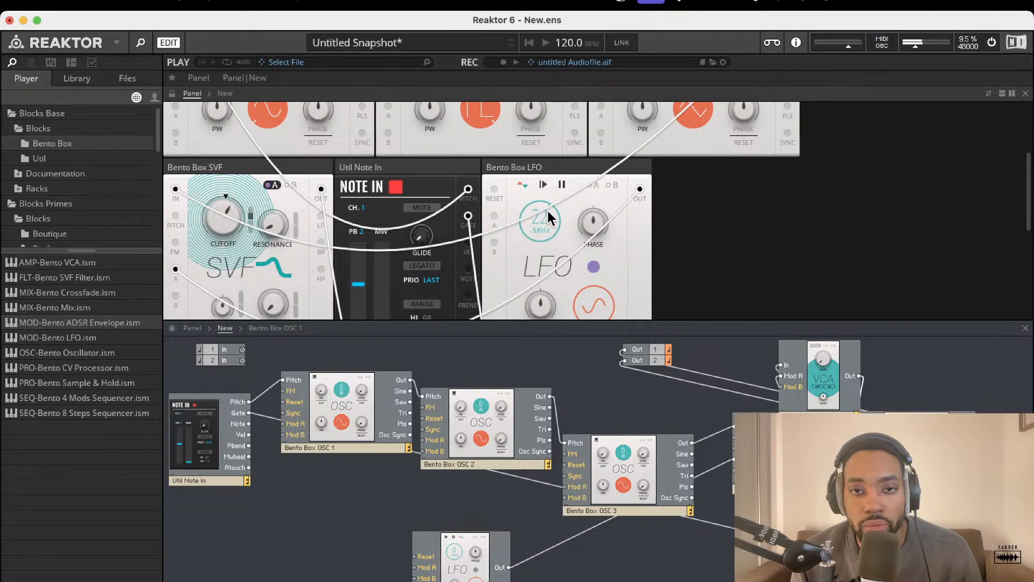
pyautogui.moveTo(559, 212); pyautogui.dragTo(523, 270)
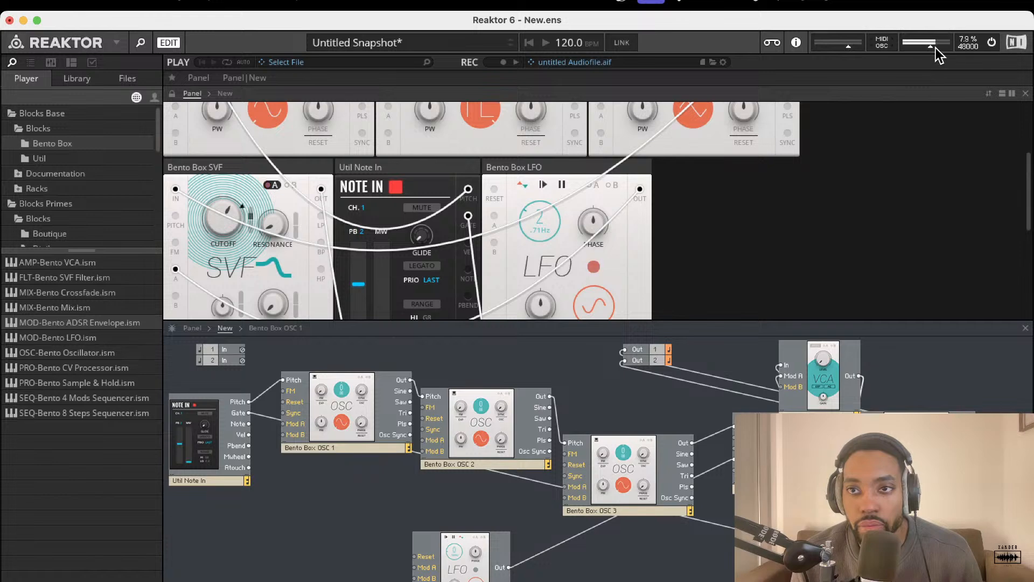
pyautogui.moveTo(936, 47); pyautogui.dragTo(926, 52)
# Lower oscillator 2's pulse width and tune the oscillator up to 20 semitones.
pyautogui.scroll(3, 716, 183)
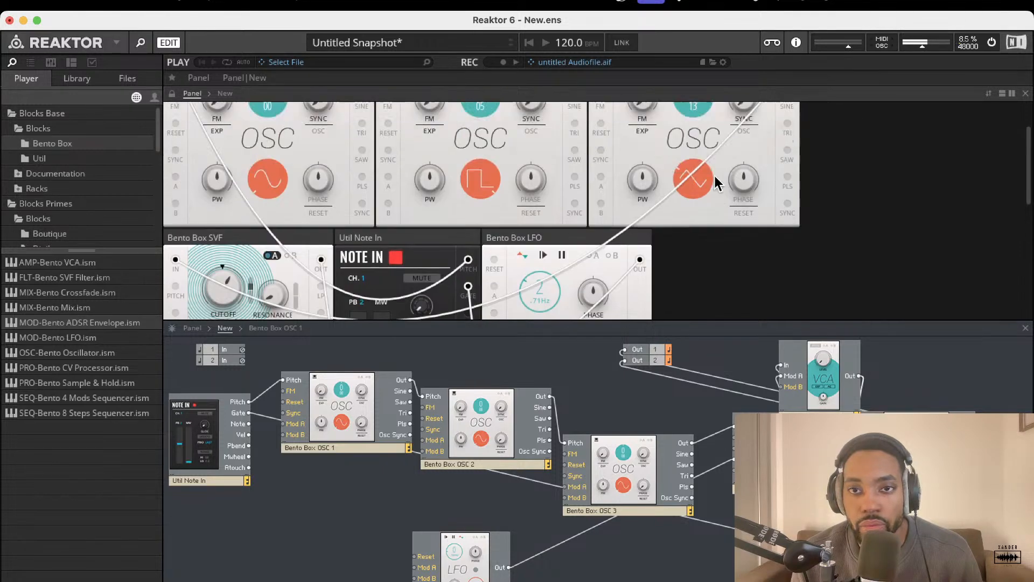
pyautogui.scroll(2, 716, 184)
pyautogui.moveTo(442, 238); pyautogui.dragTo(455, 273)
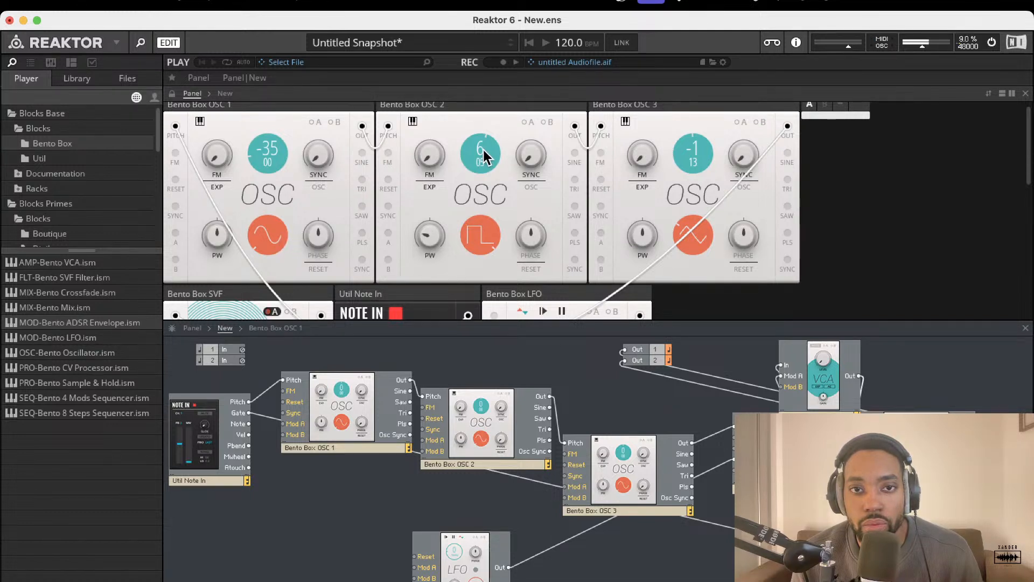
pyautogui.moveTo(482, 150); pyautogui.dragTo(487, 72)
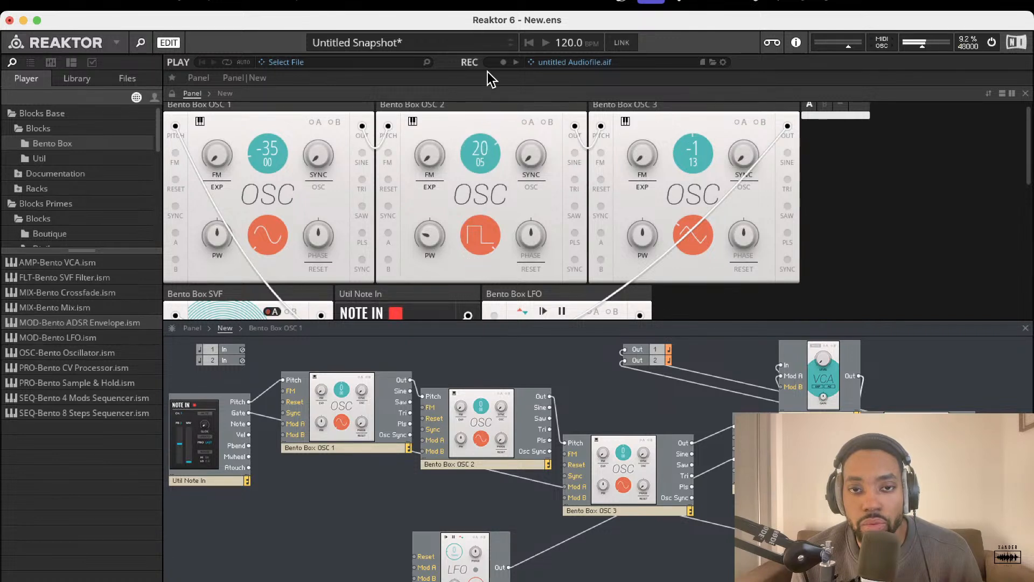
pyautogui.moveTo(490, 20); pyautogui.dragTo(490, 17)
pyautogui.moveTo(475, 170); pyautogui.dragTo(473, 195)
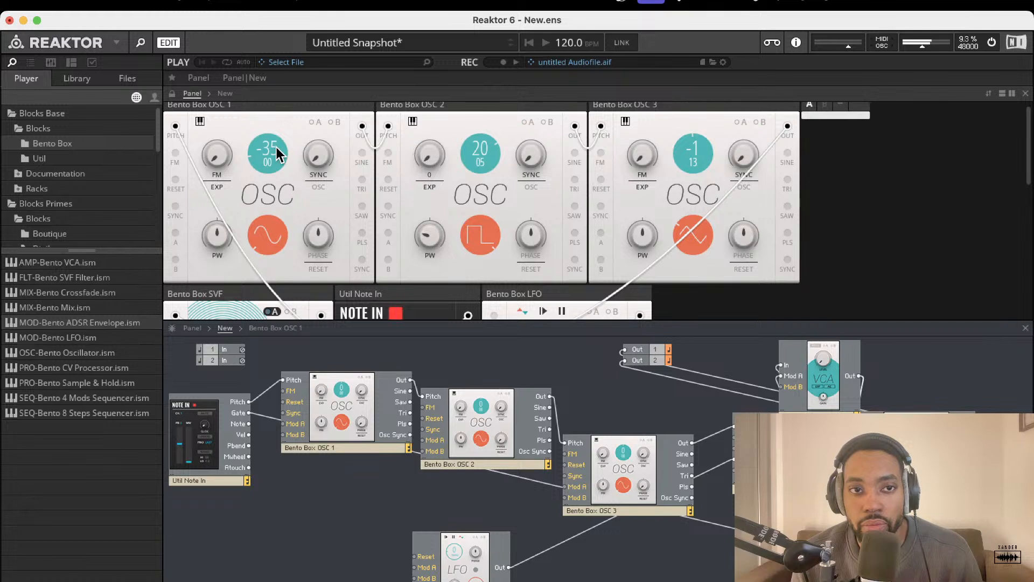
# Tune oscillator 1 down to -47 semitones and oscillator 3 to -13 semitones.
pyautogui.moveTo(277, 147); pyautogui.dragTo(292, 238)
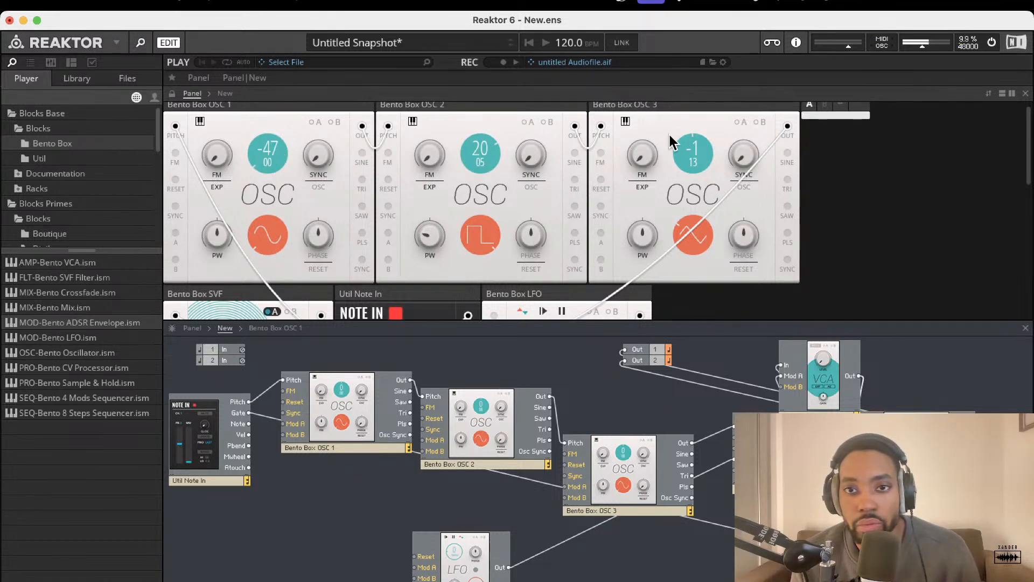
pyautogui.moveTo(681, 151); pyautogui.dragTo(675, 178)
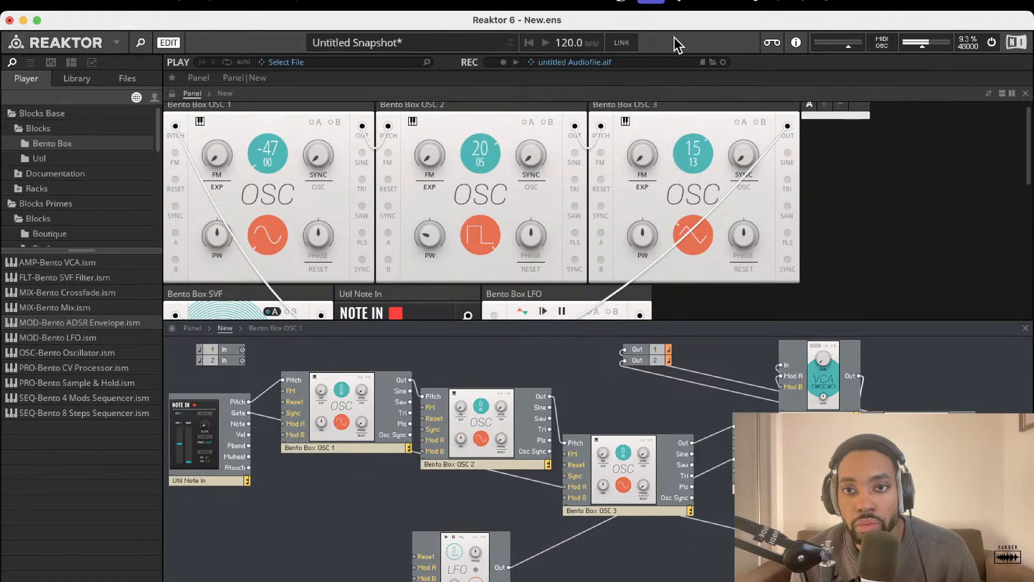
pyautogui.moveTo(675, 37); pyautogui.dragTo(671, 11)
pyautogui.moveTo(689, 148); pyautogui.dragTo(667, 135)
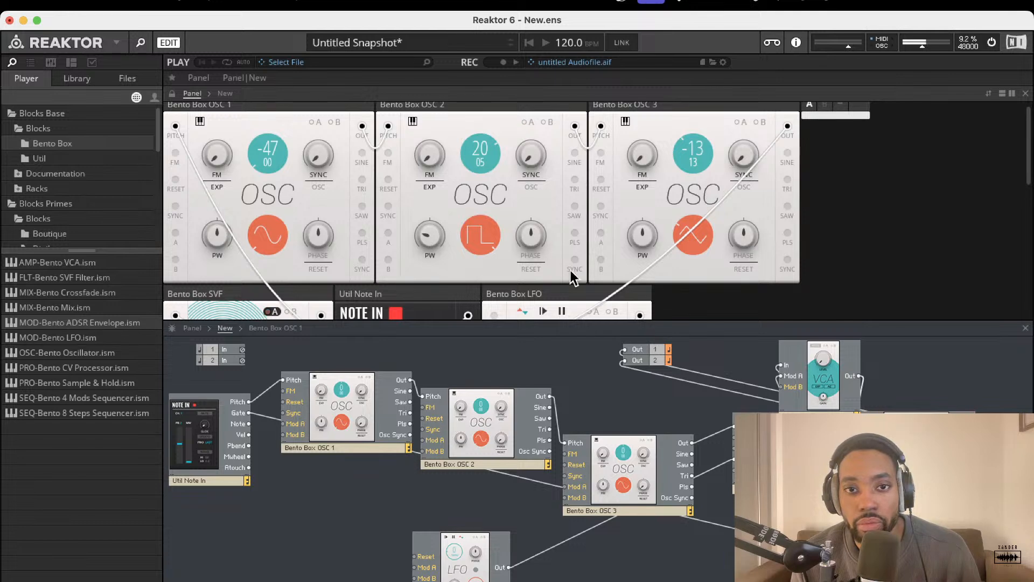
# Raise the LFO rate to about 50.53 Hz.
pyautogui.scroll(-3, 570, 272)
pyautogui.moveTo(541, 235); pyautogui.dragTo(547, 175)
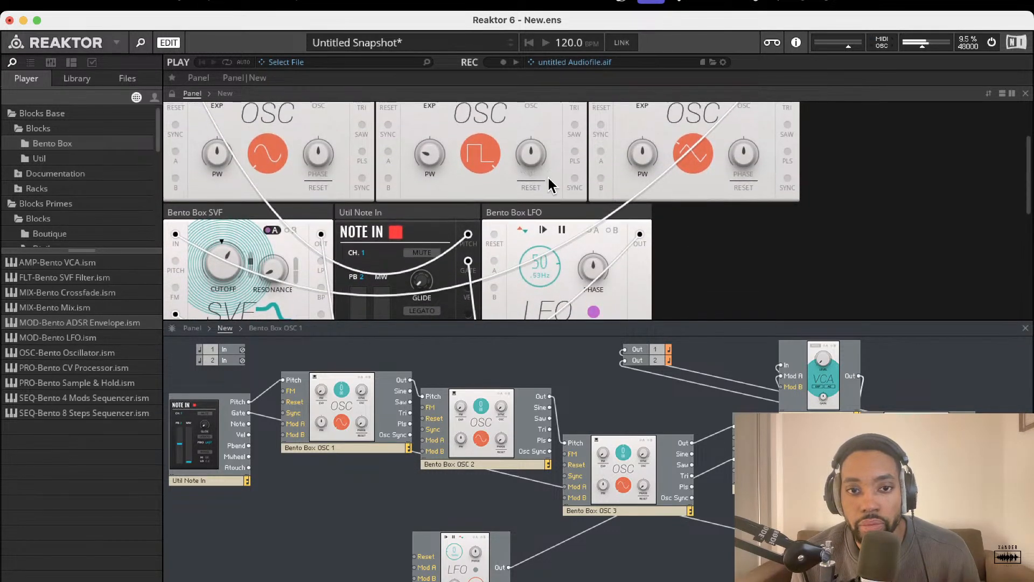
# Lower the LFO rate to 0 Hz and raise the reverb feedback to about 86.7.
pyautogui.scroll(-3, 544, 183)
pyautogui.moveTo(531, 175); pyautogui.dragTo(531, 294)
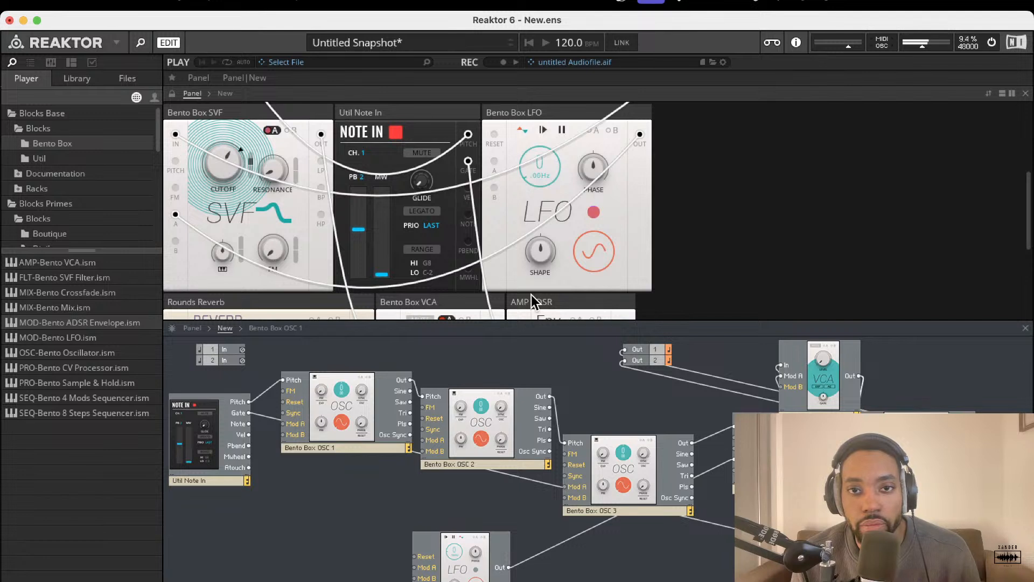
pyautogui.scroll(-5, 514, 270)
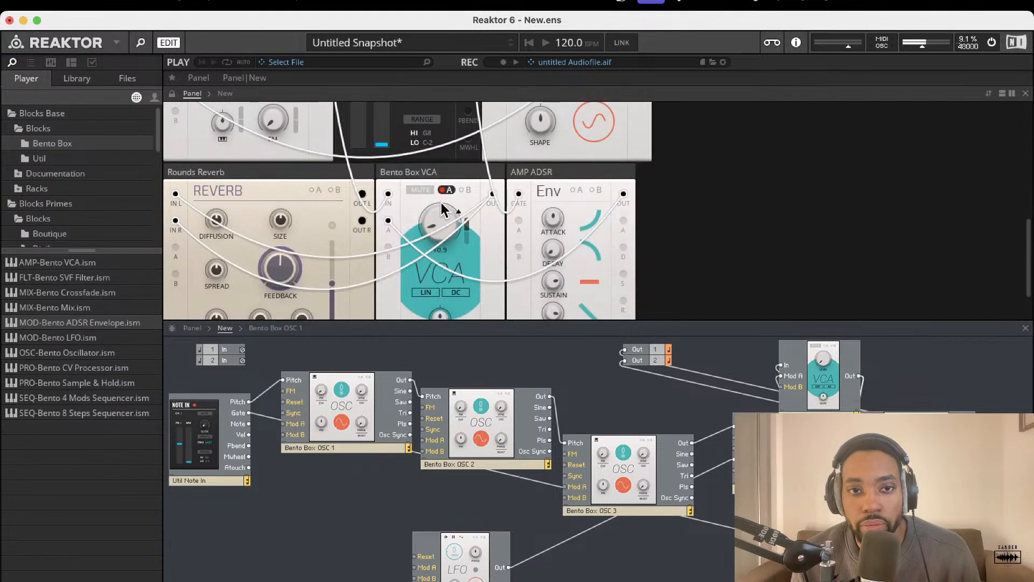
pyautogui.moveTo(281, 268); pyautogui.dragTo(295, 157)
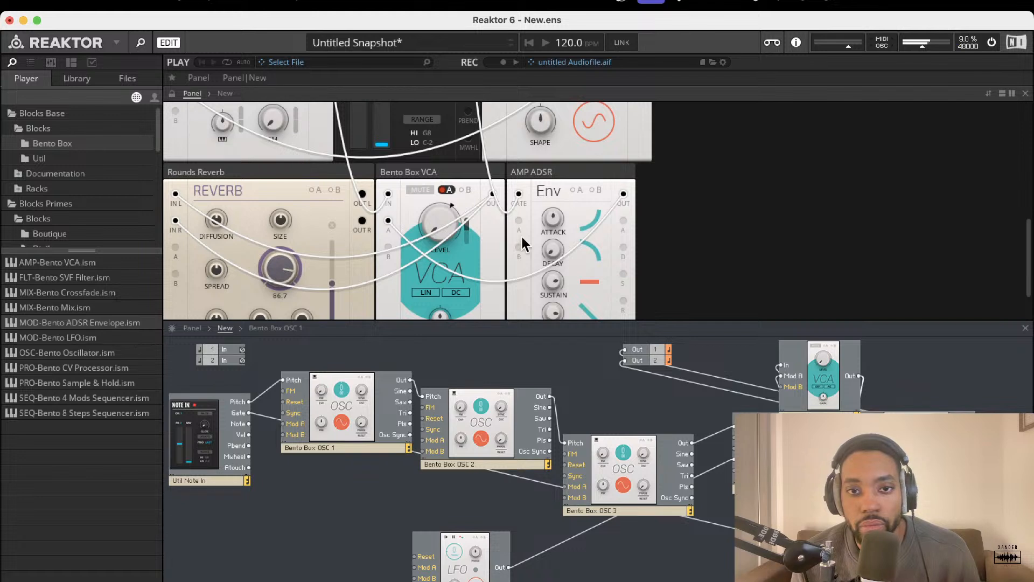
# Lengthen the amp envelope's decay, set its sustain to about 62.2 and adjust its attack.
pyautogui.moveTo(551, 233); pyautogui.dragTo(551, 90)
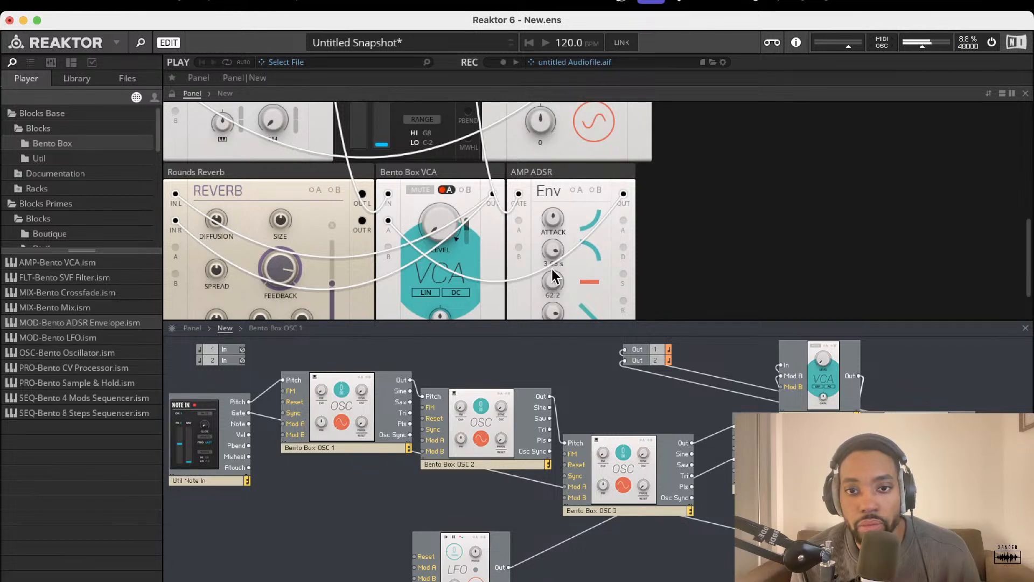
pyautogui.moveTo(554, 221); pyautogui.dragTo(545, 286)
pyautogui.scroll(-2, 577, 132)
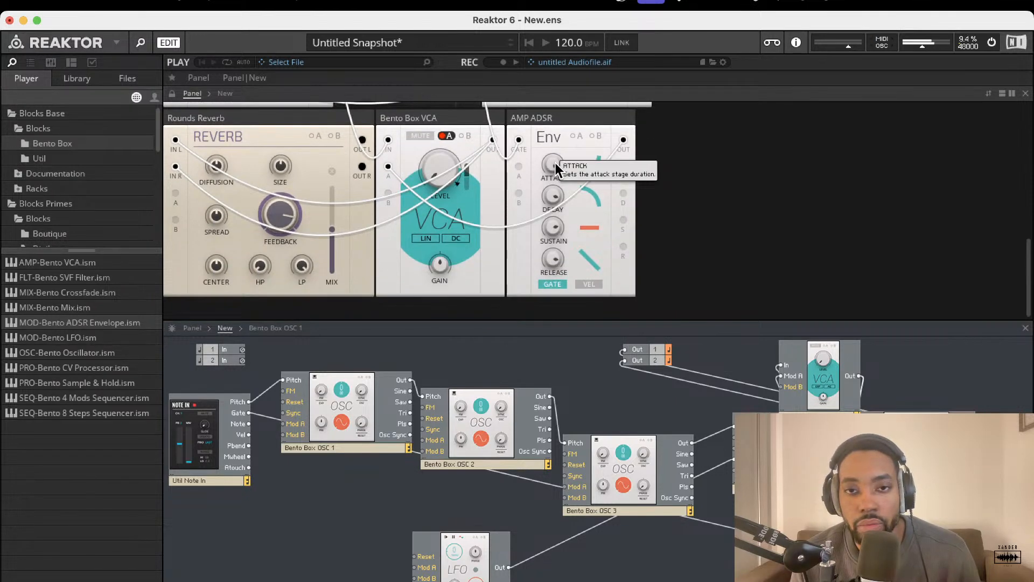
# Adjust the LFO's shape, switch its waveform to falling sawtooth and set its rate to about 70.65 Hz.
pyautogui.scroll(1, 497, 228)
pyautogui.scroll(4, 484, 229)
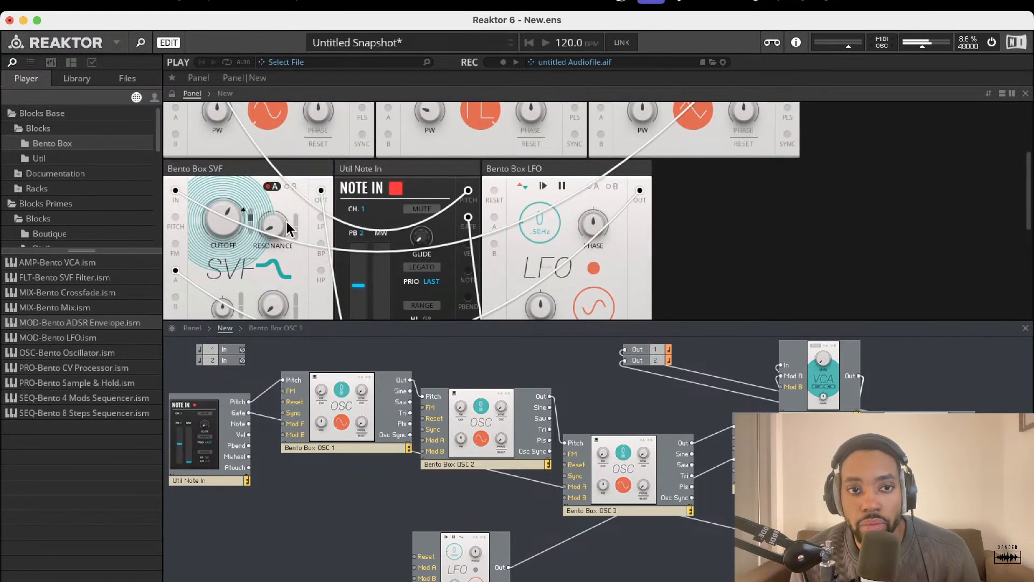
pyautogui.scroll(3, 350, 234)
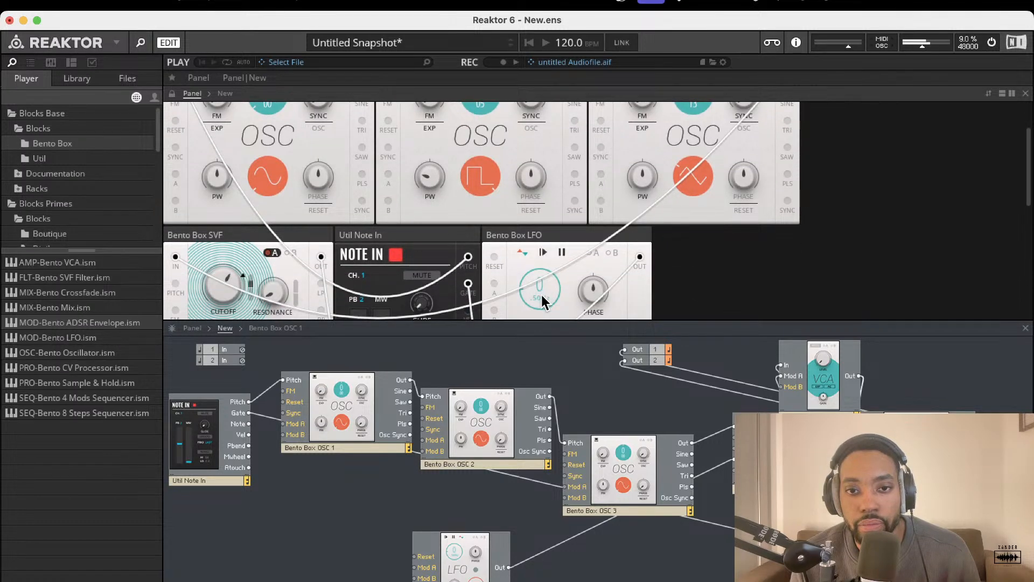
pyautogui.scroll(-4, 545, 283)
pyautogui.moveTo(541, 221); pyautogui.dragTo(522, 406)
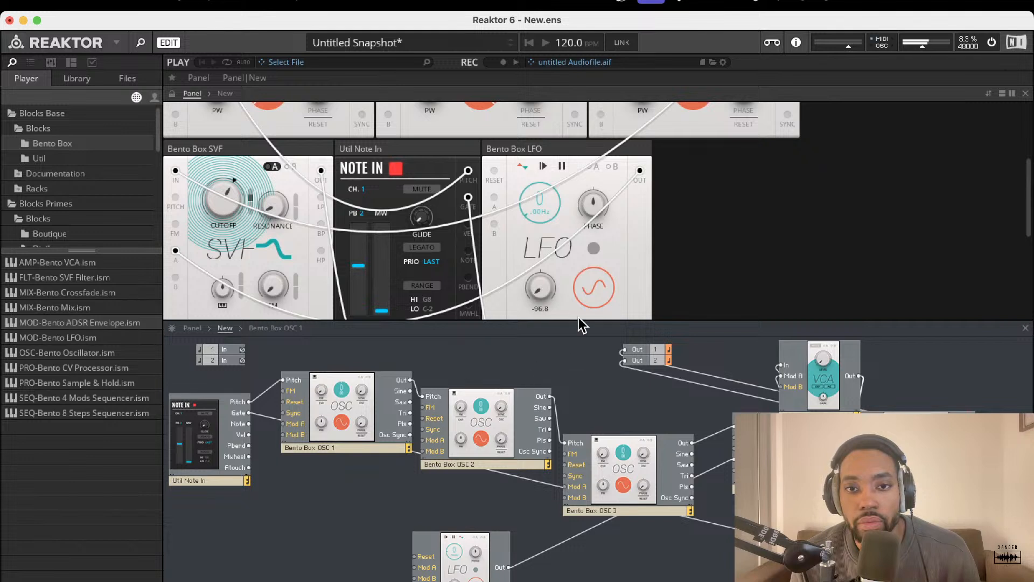
pyautogui.moveTo(547, 261); pyautogui.dragTo(589, 41)
pyautogui.moveTo(609, 301); pyautogui.dragTo(602, 162)
pyautogui.moveTo(582, 296); pyautogui.dragTo(594, 59)
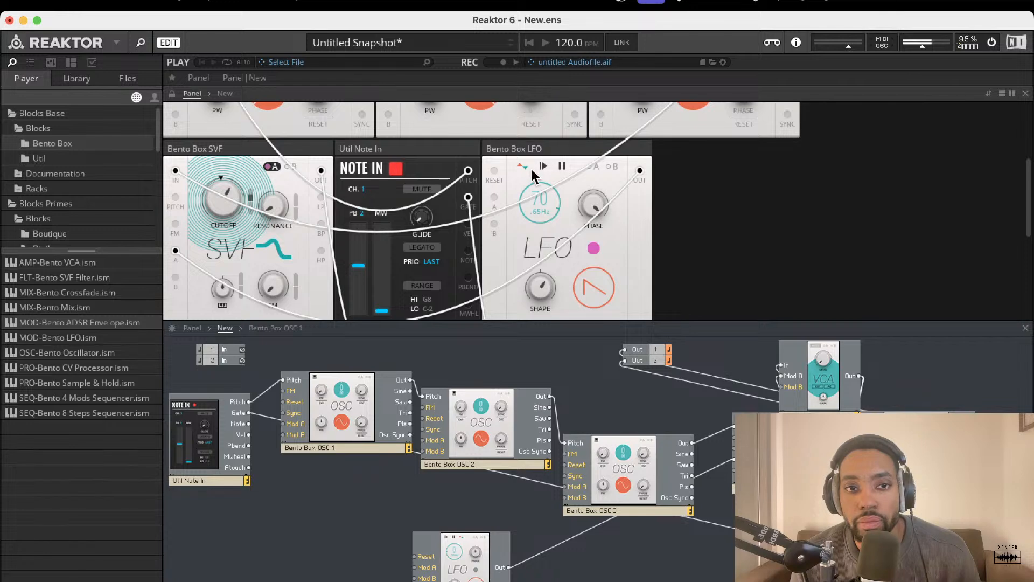
# Tune oscillator 1 up to 0 semitones.
pyautogui.scroll(3, 466, 190)
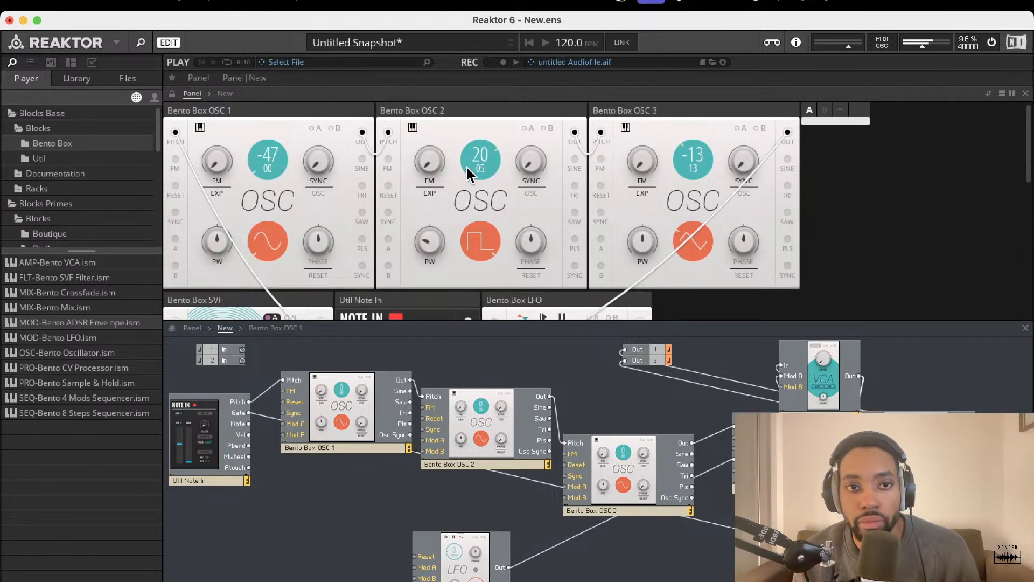
pyautogui.scroll(-3, 467, 167)
pyautogui.scroll(3, 323, 167)
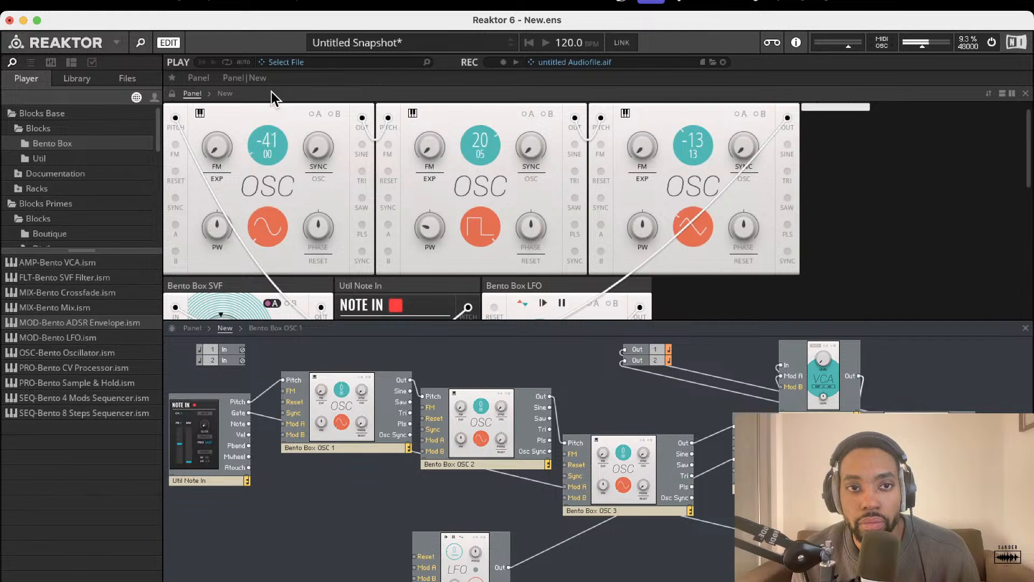
pyautogui.moveTo(266, 84); pyautogui.dragTo(274, 69)
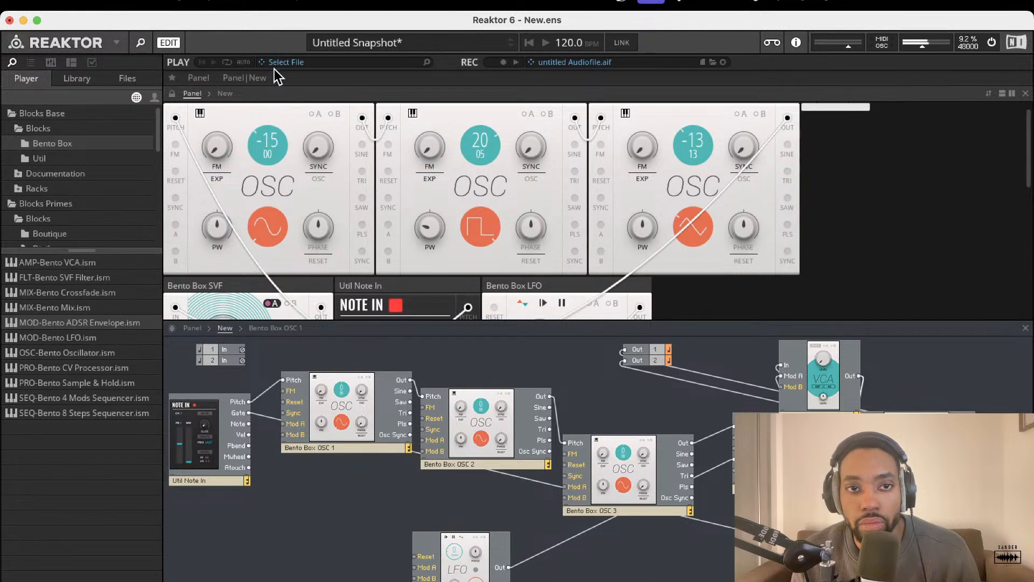
pyautogui.moveTo(265, 133); pyautogui.dragTo(271, 107)
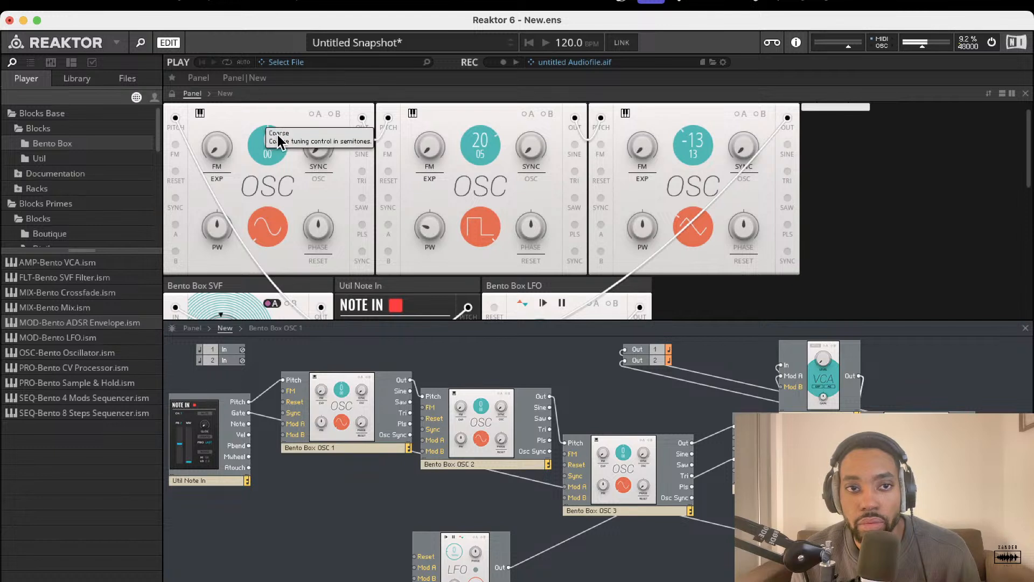
# Lower the LFO rate to about 1.98 Hz and connect the LFO output to oscillator 2's Mod A input.
pyautogui.scroll(-2, 279, 157)
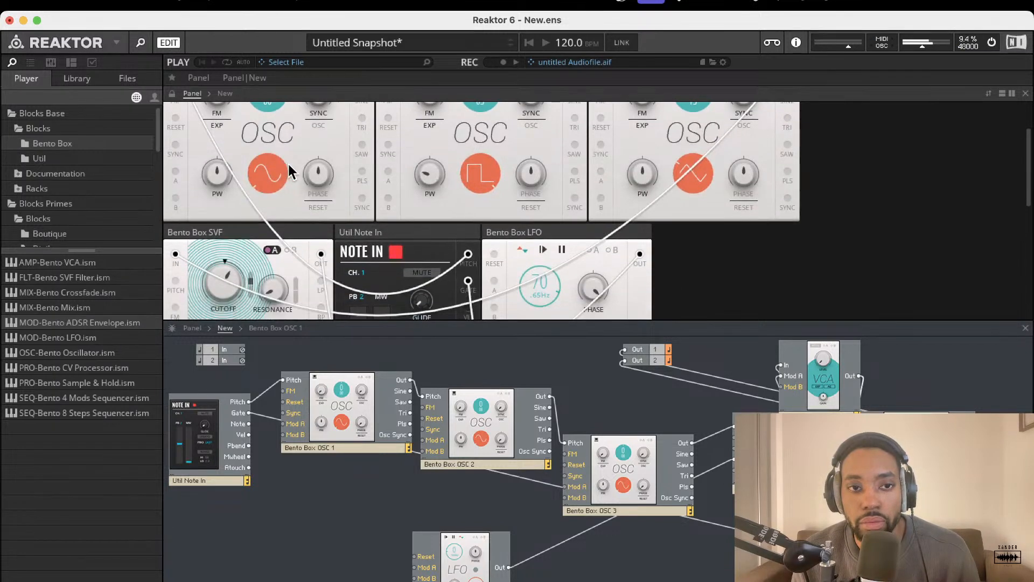
pyautogui.scroll(-1, 291, 210)
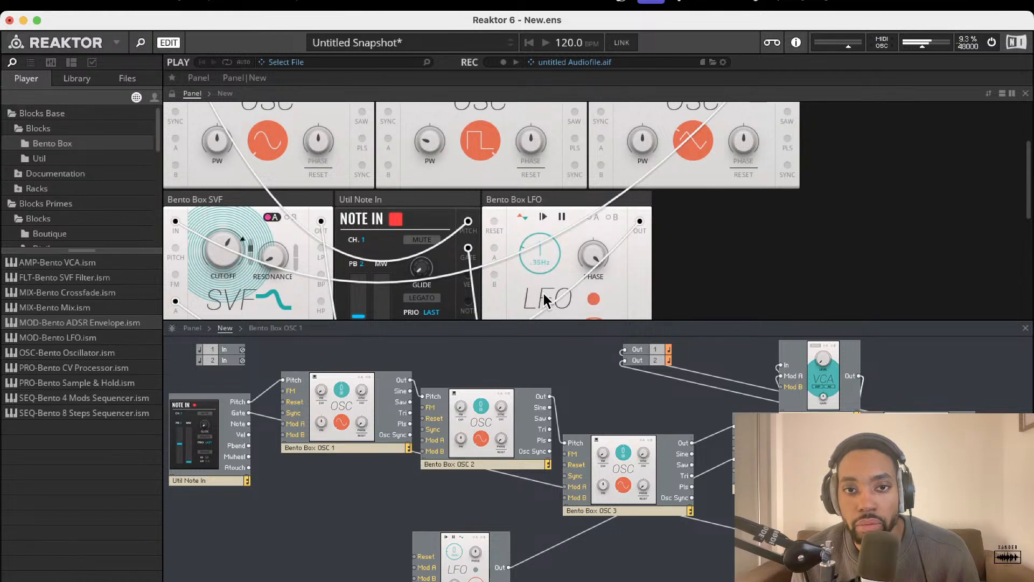
pyautogui.scroll(3, 518, 244)
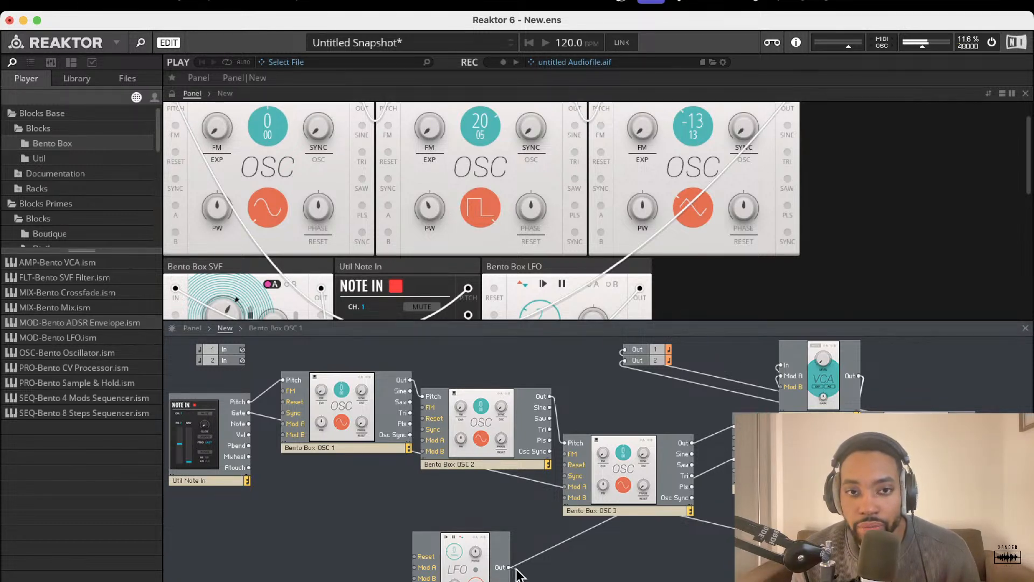
pyautogui.moveTo(510, 568); pyautogui.dragTo(438, 438)
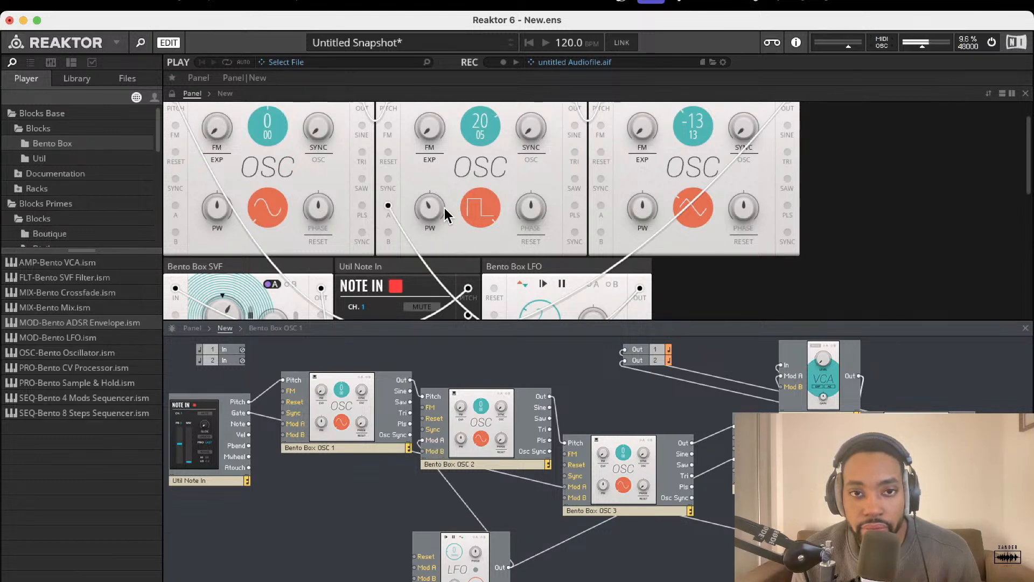
# Raise oscillator 2's pulse width to 57 and assign Mod A modulation to its waveform.
pyautogui.moveTo(434, 209)
pyautogui.mouseDown()
pyautogui.moveTo(434, 117)
pyautogui.moveTo(437, 223)
pyautogui.moveTo(427, 82)
pyautogui.moveTo(428, 203)
pyautogui.mouseUp()
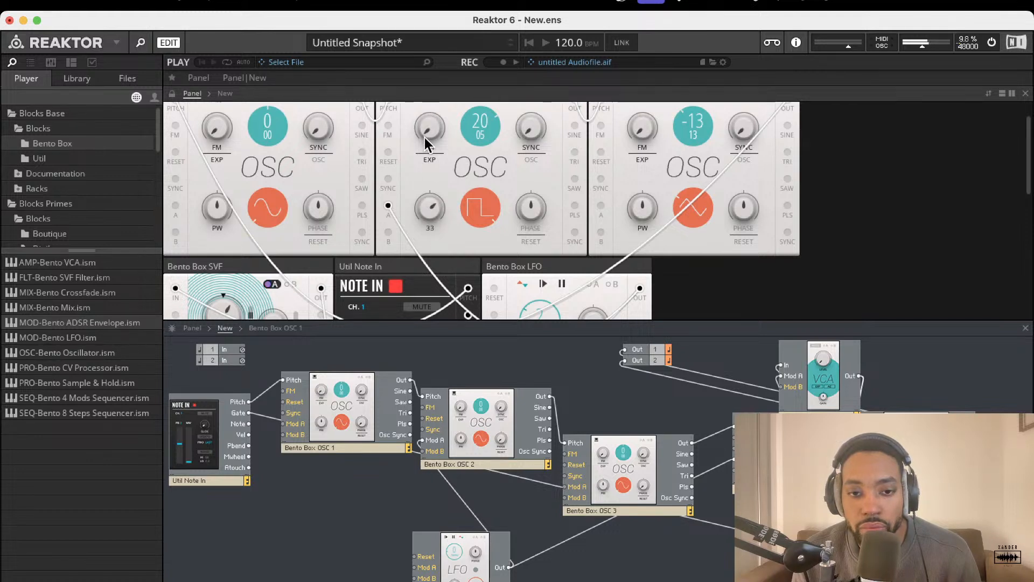
pyautogui.moveTo(425, 139); pyautogui.dragTo(428, 205)
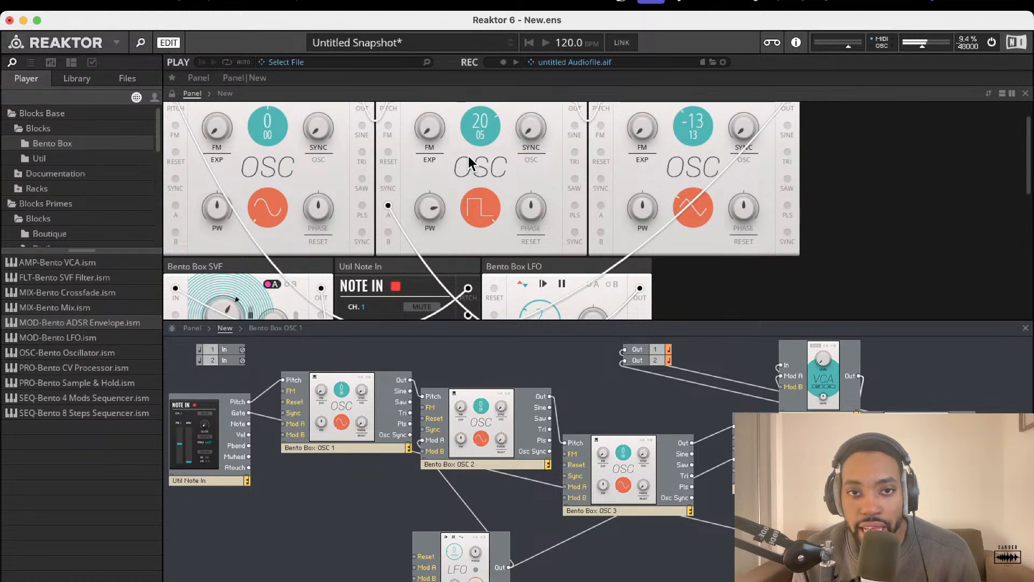
pyautogui.scroll(2, 469, 161)
pyautogui.click(526, 128)
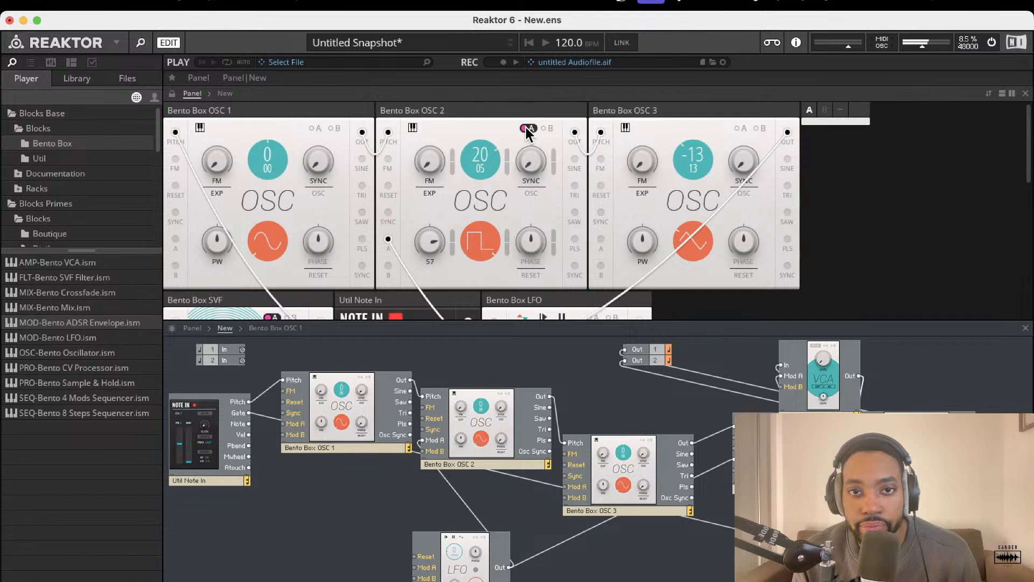
pyautogui.moveTo(454, 237); pyautogui.dragTo(461, 198)
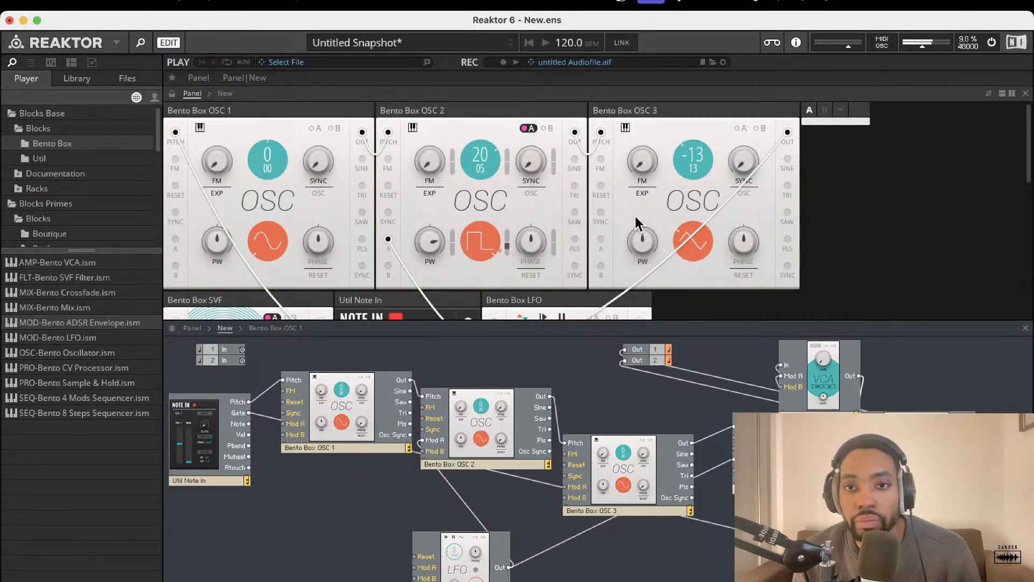
# Tune oscillator 3 to 3 semitones and oscillators 1 and 2 down to -48 semitones.
pyautogui.moveTo(639, 161)
pyautogui.mouseDown()
pyautogui.moveTo(638, 93)
pyautogui.moveTo(645, 172)
pyautogui.mouseUp()
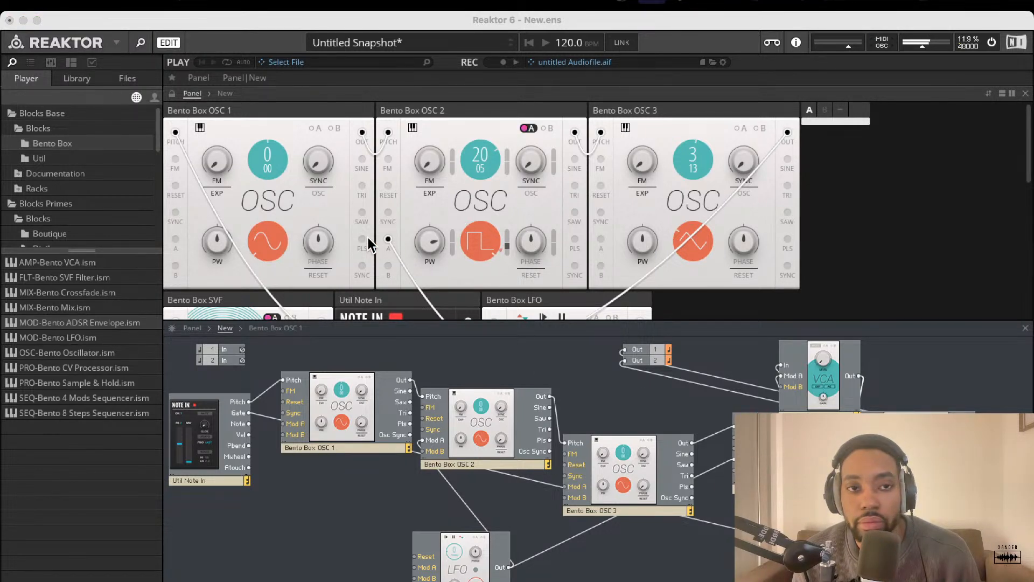
pyautogui.moveTo(274, 167); pyautogui.dragTo(343, 418)
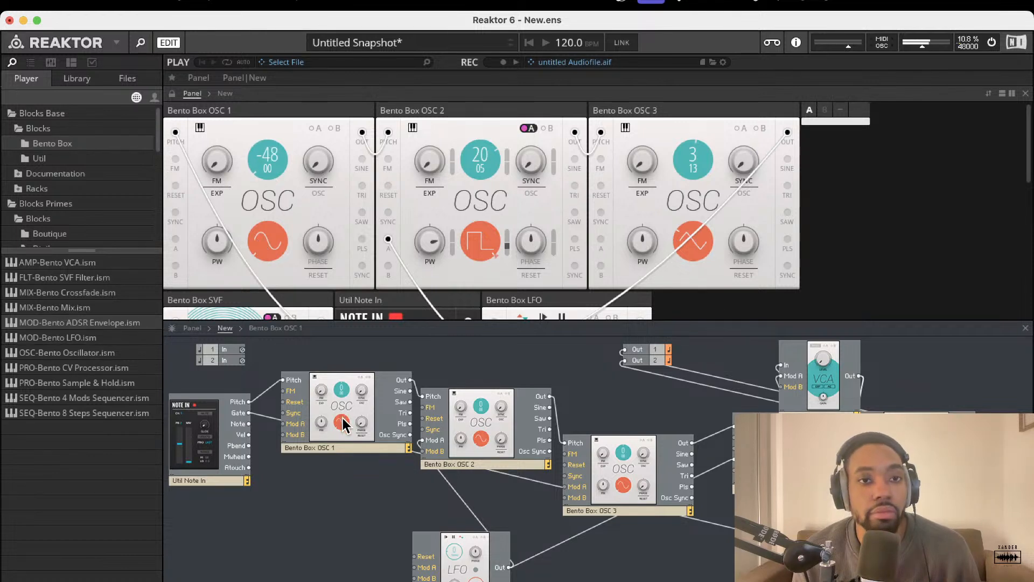
pyautogui.moveTo(468, 248); pyautogui.dragTo(465, 426)
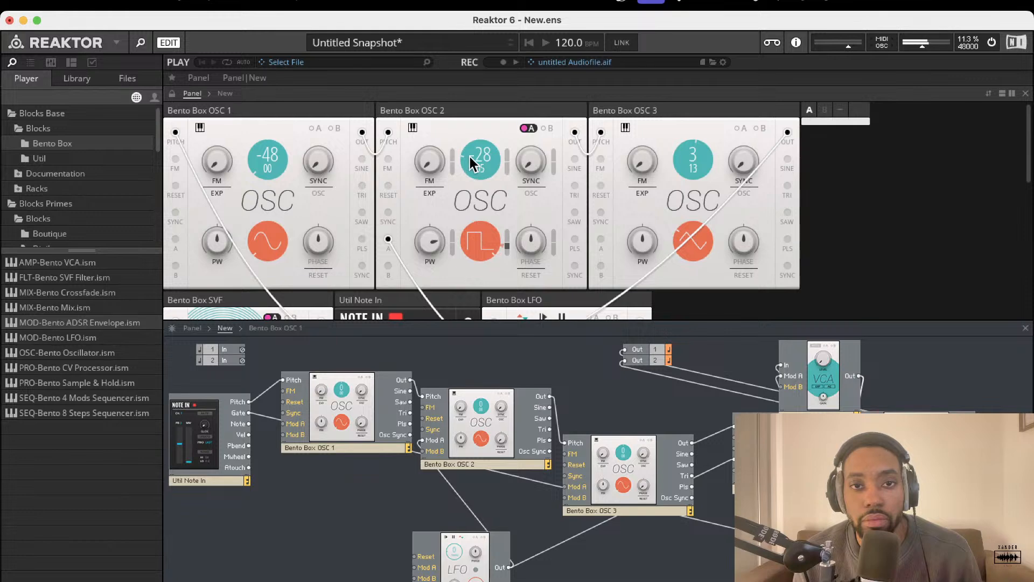
pyautogui.moveTo(473, 156); pyautogui.dragTo(467, 252)
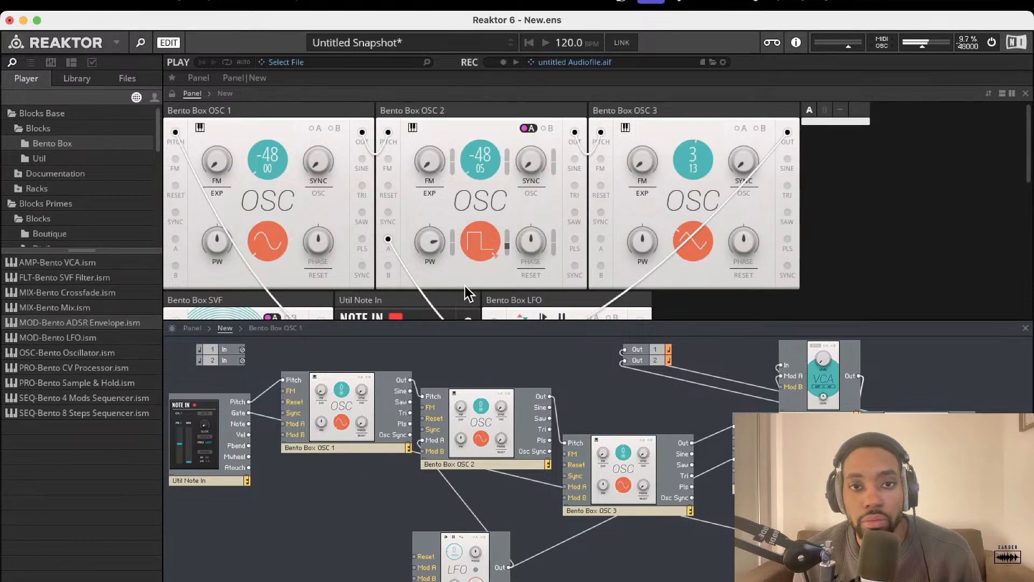
# Raise the LFO rate to about 26.78 Hz.
pyautogui.scroll(-5, 464, 280)
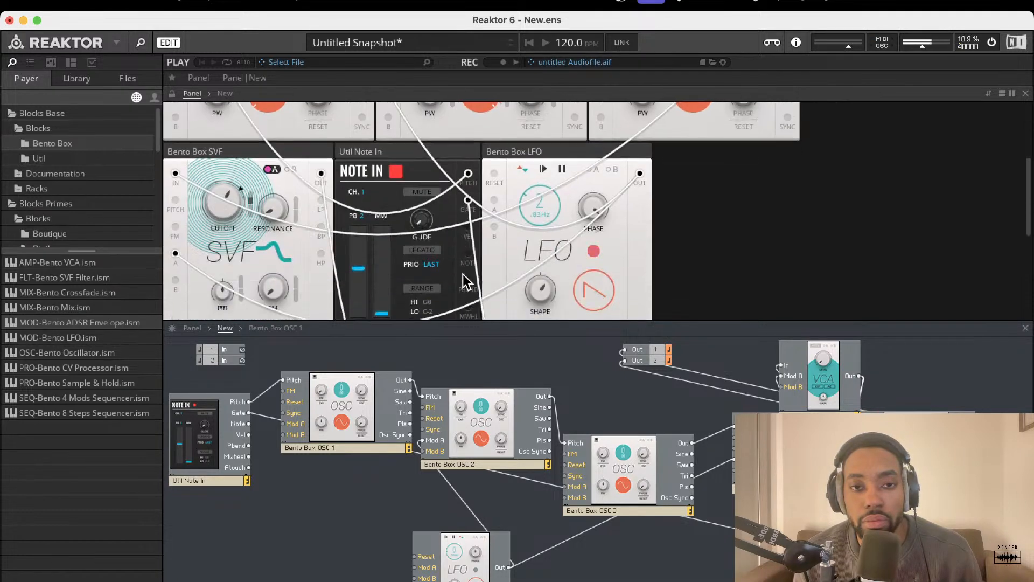
pyautogui.moveTo(540, 201); pyautogui.dragTo(539, 141)
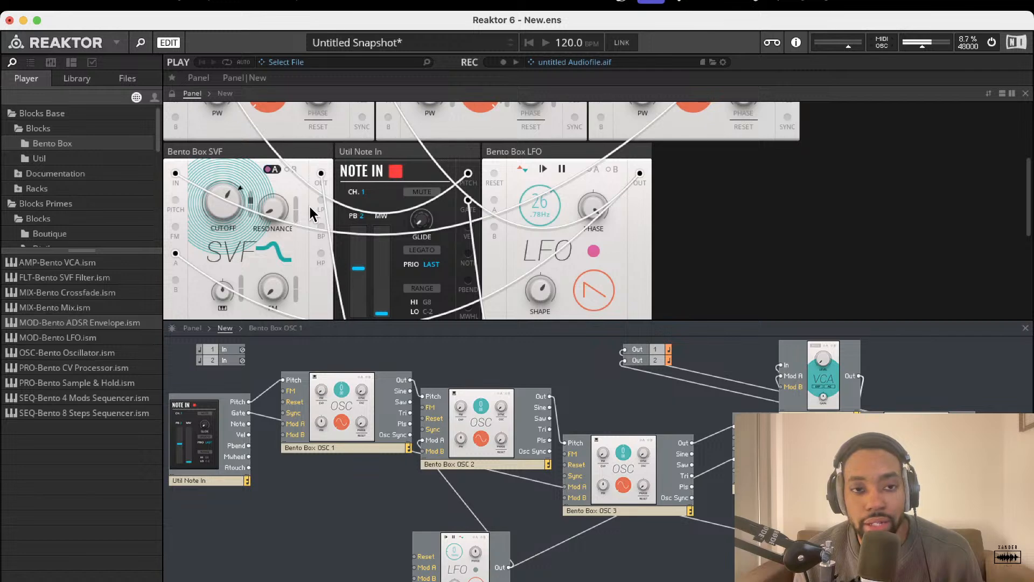
# Lower oscillator 3's pulse width and set its waveform to triangle.
pyautogui.scroll(5, 416, 203)
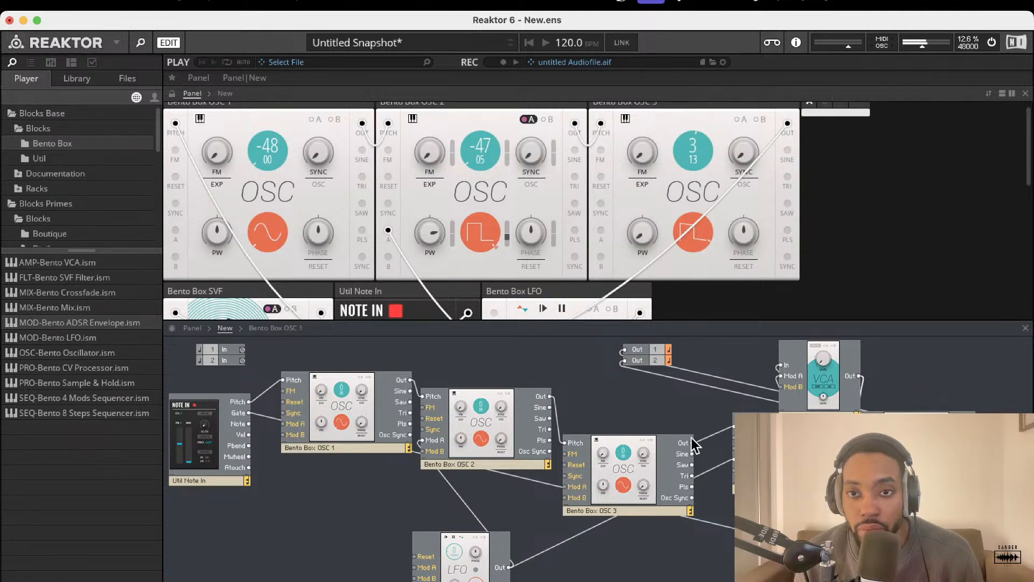
pyautogui.click(699, 237)
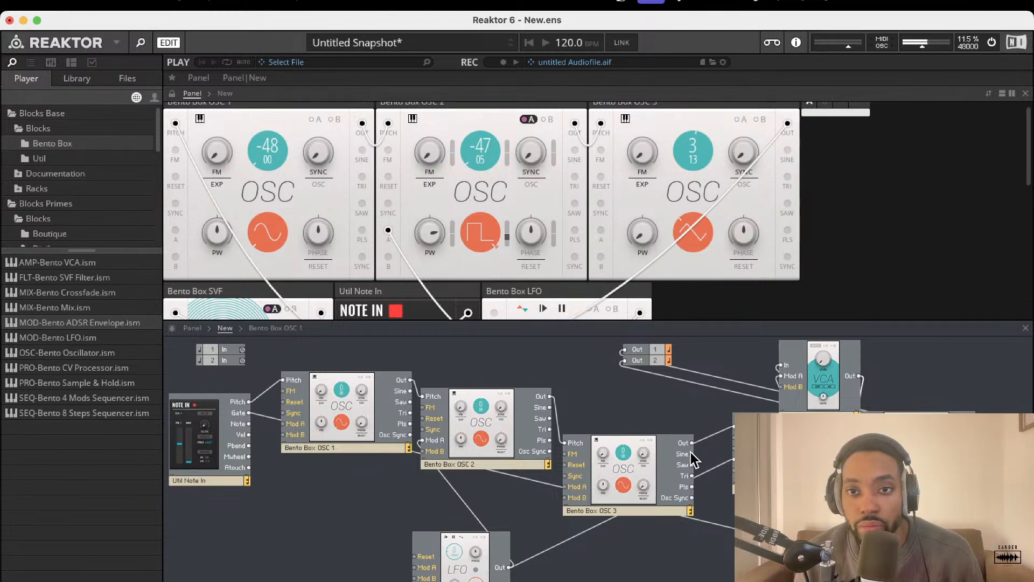
# Set the reverb feedback to about 81.5.
pyautogui.scroll(-3, 668, 245)
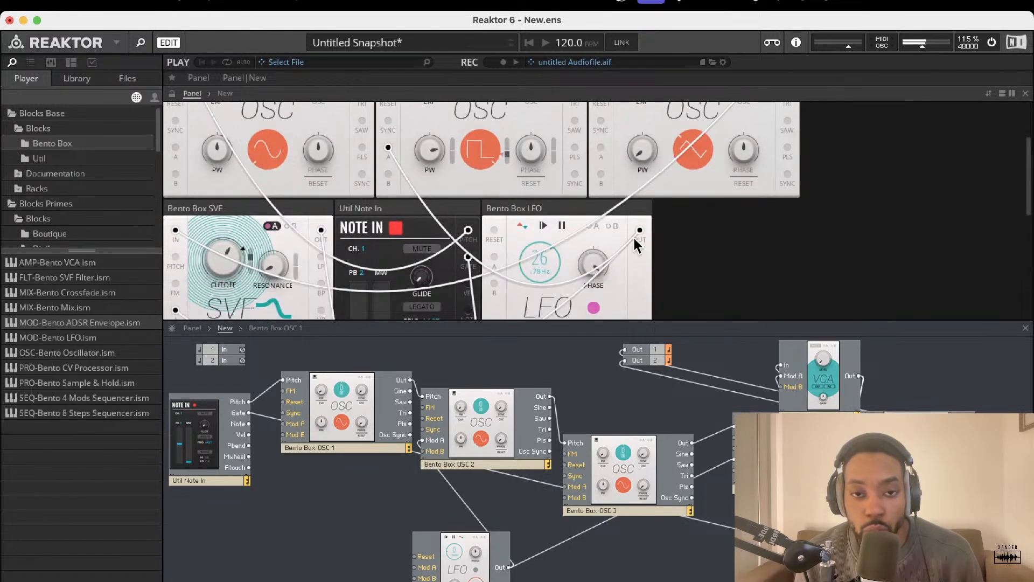
pyautogui.scroll(-2, 625, 235)
pyautogui.scroll(-2, 533, 237)
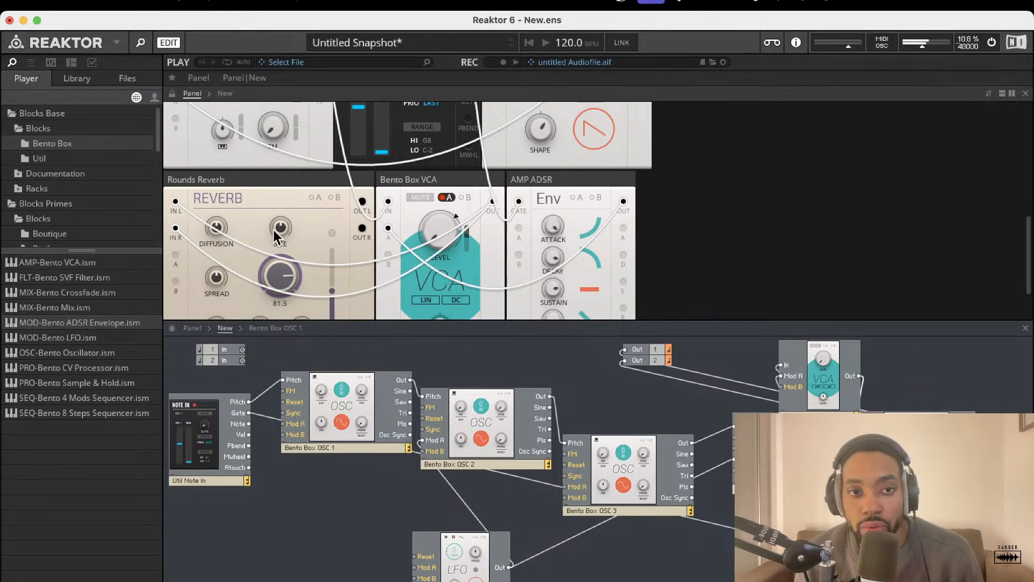
# Shorten the amp envelope's decay, set its release to about 2.8 s and adjust the VCA gain.
pyautogui.scroll(-3, 522, 230)
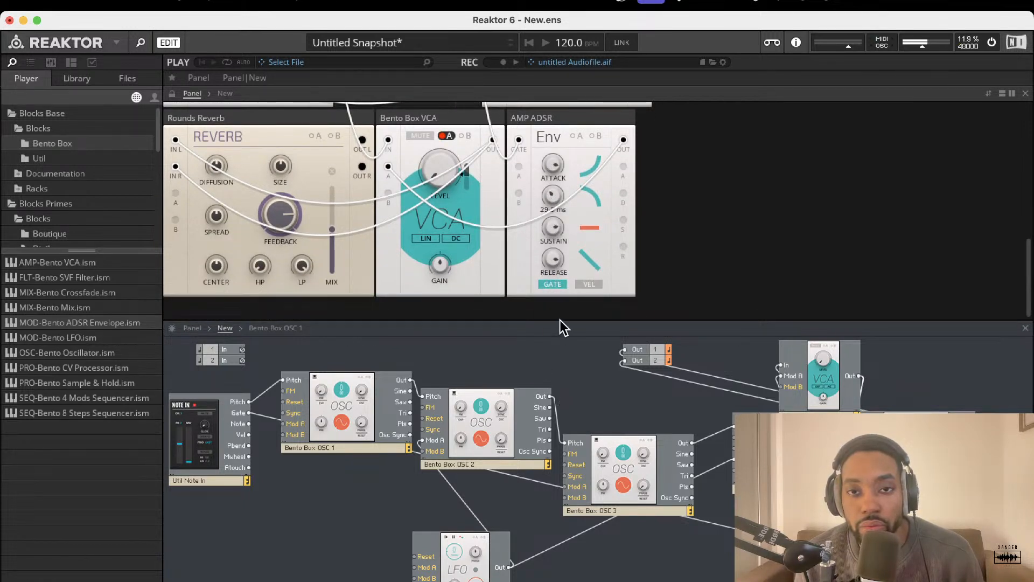
pyautogui.moveTo(560, 273); pyautogui.dragTo(561, 269)
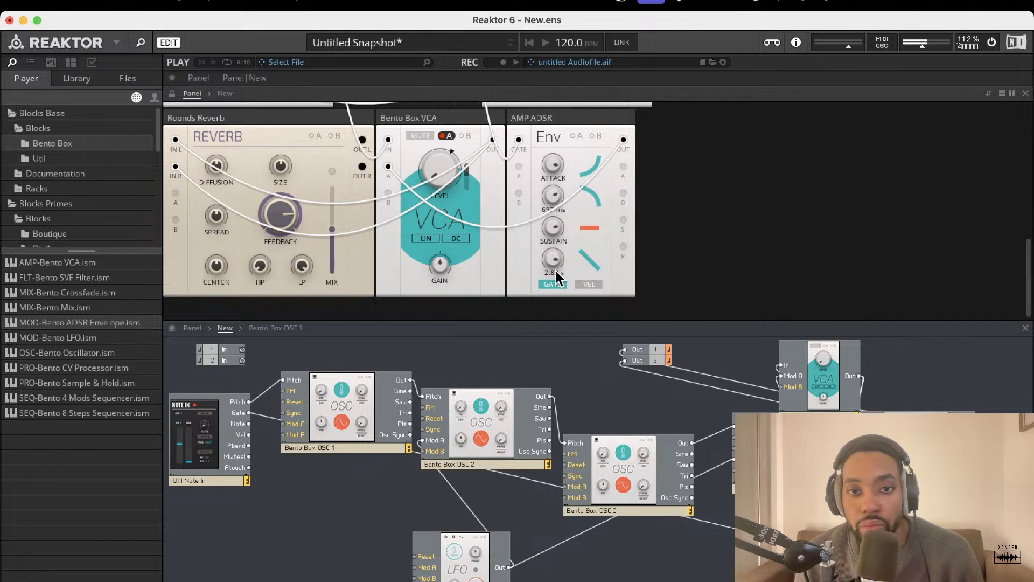
pyautogui.moveTo(445, 267)
pyautogui.mouseDown()
pyautogui.moveTo(469, 167)
pyautogui.moveTo(441, 305)
pyautogui.moveTo(435, 264)
pyautogui.mouseUp()
# Try the random waveform on the LFO and switch it to sine.
pyautogui.scroll(5, 431, 194)
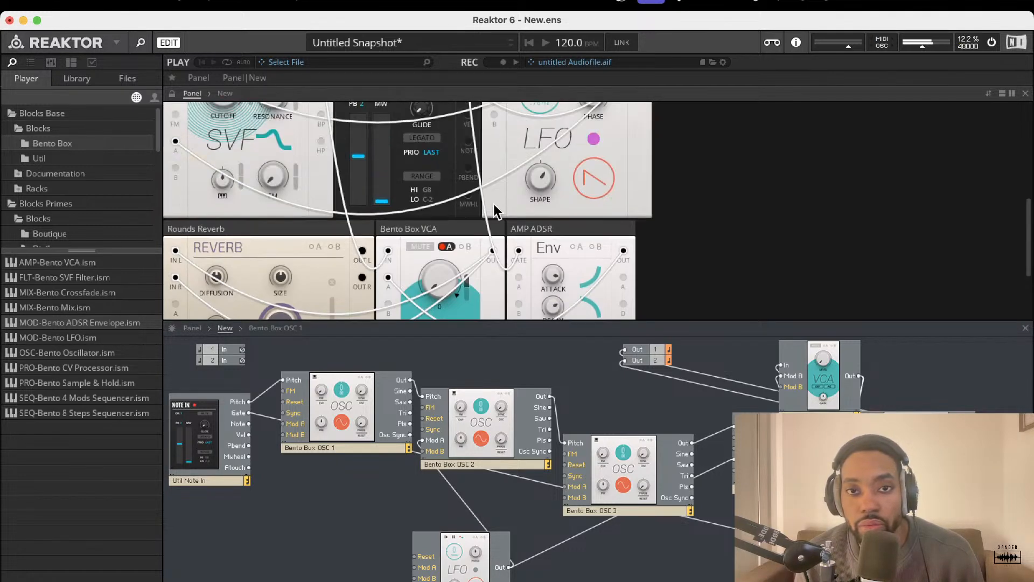
pyautogui.click(595, 275)
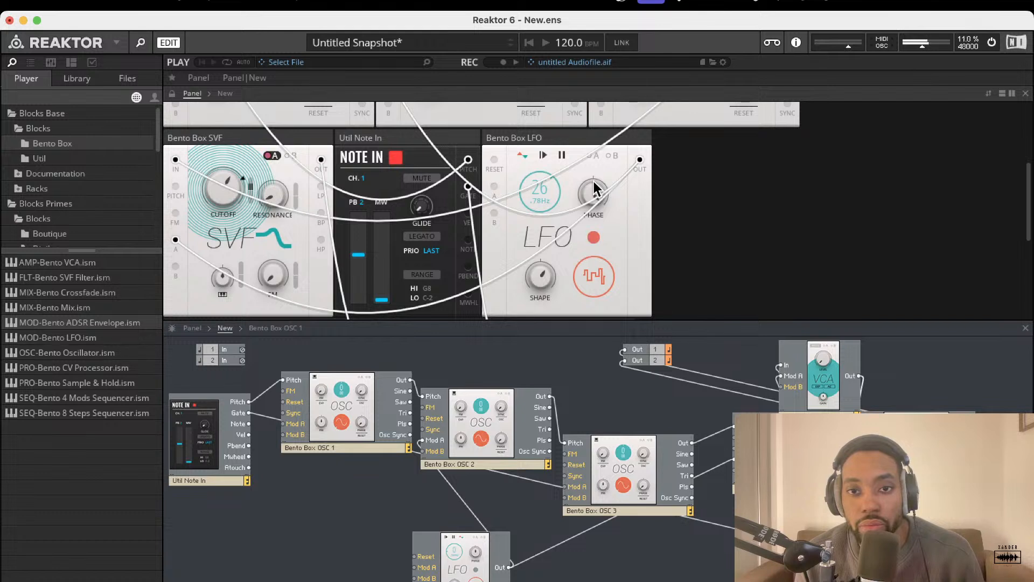
pyautogui.moveTo(593, 181); pyautogui.dragTo(584, 283)
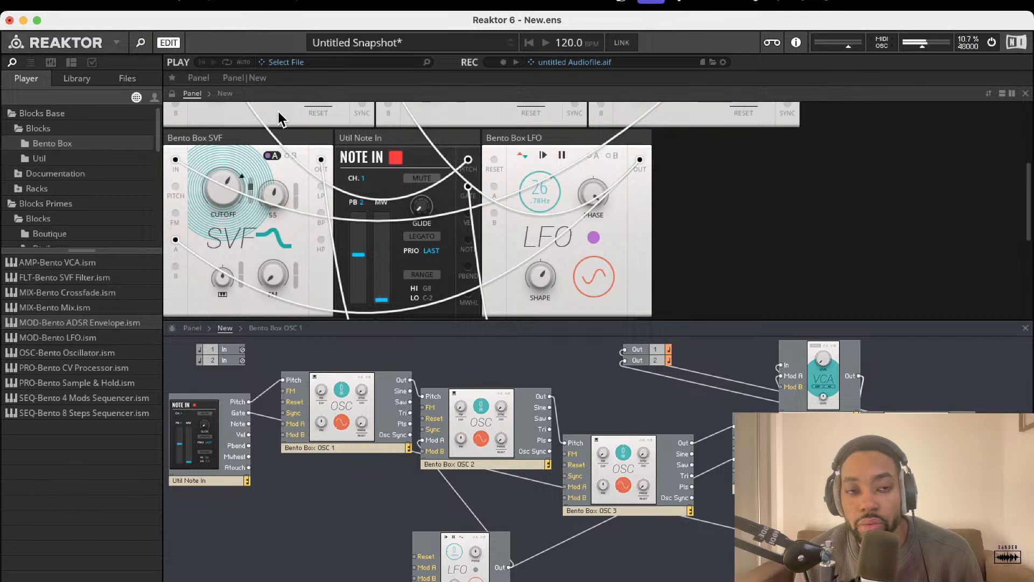
# Adjust the SVF filter's resonance and raise its FM amount.
pyautogui.moveTo(265, 189); pyautogui.dragTo(474, 173)
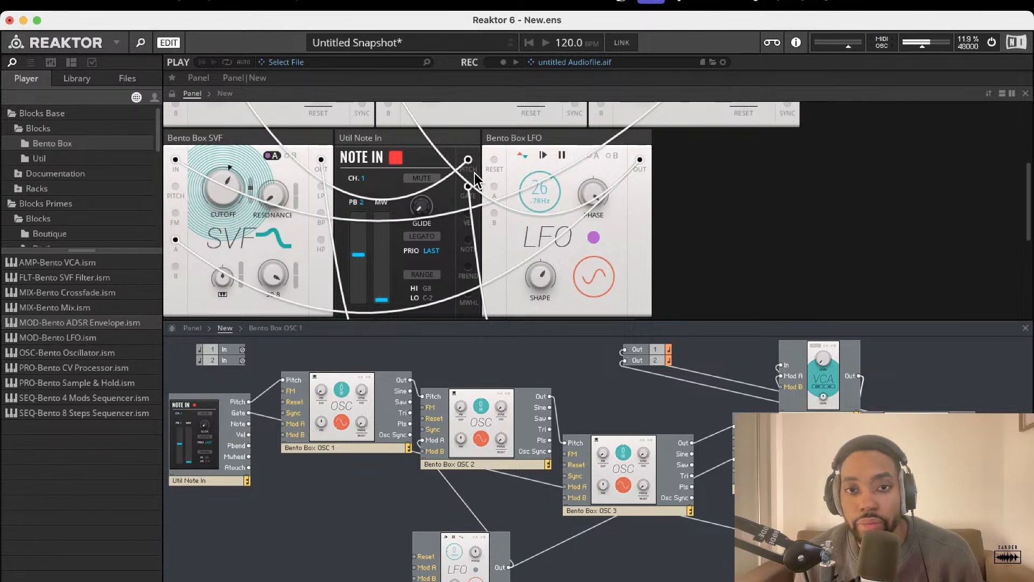